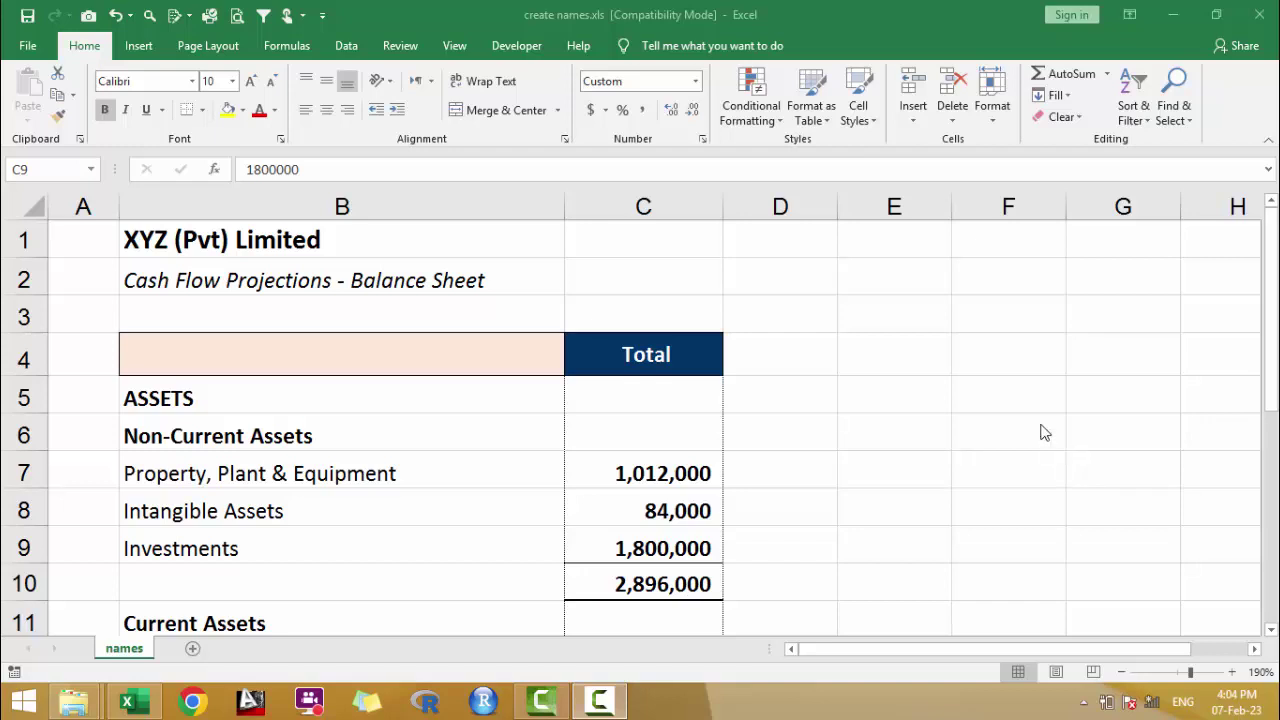
Switch to the Formulas tab to reach the Defined Names tools
left_click(288, 47)
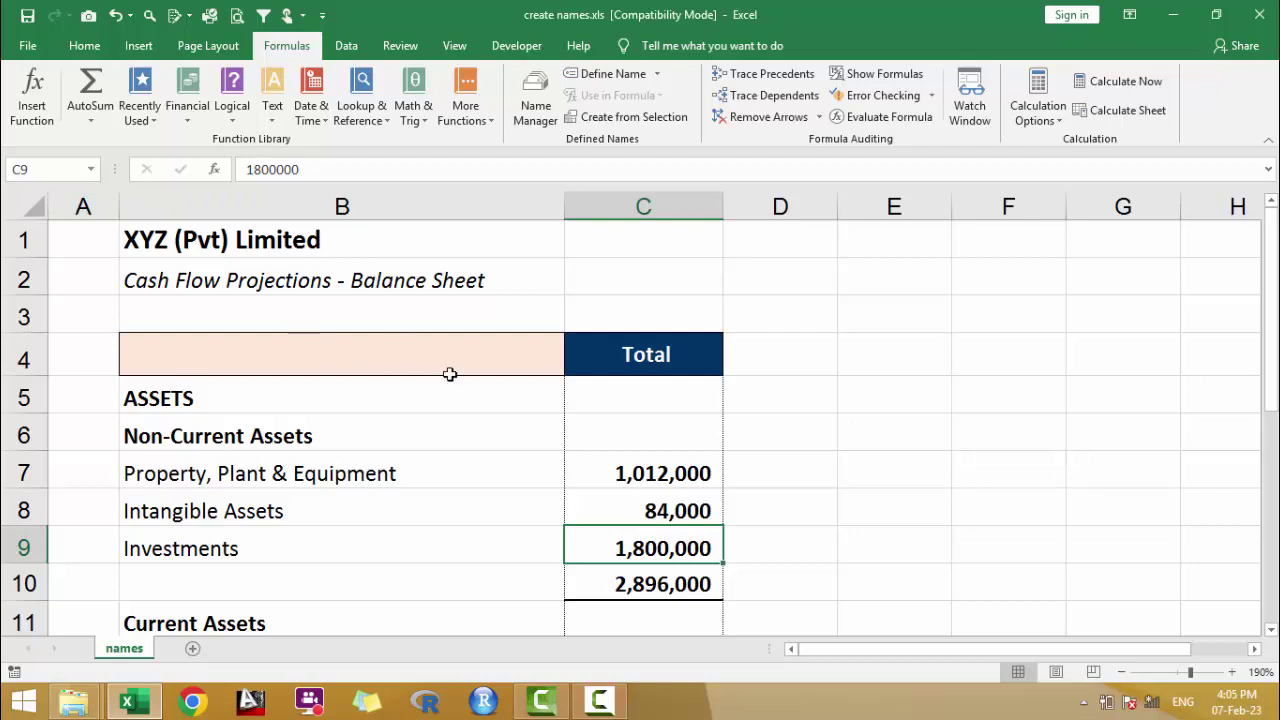
Define the name Intangible_Assets for the 84,000 value in cell C8
left_click(612, 75)
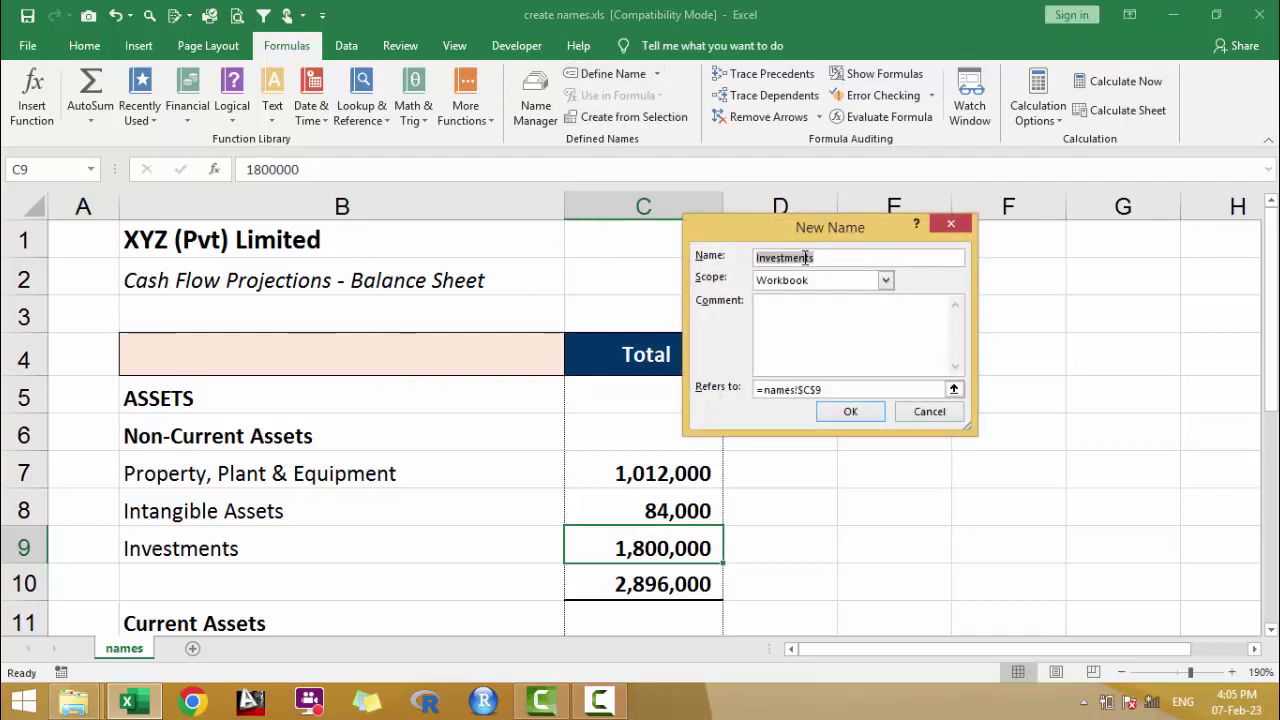
left_click(929, 411)
left_click(690, 502)
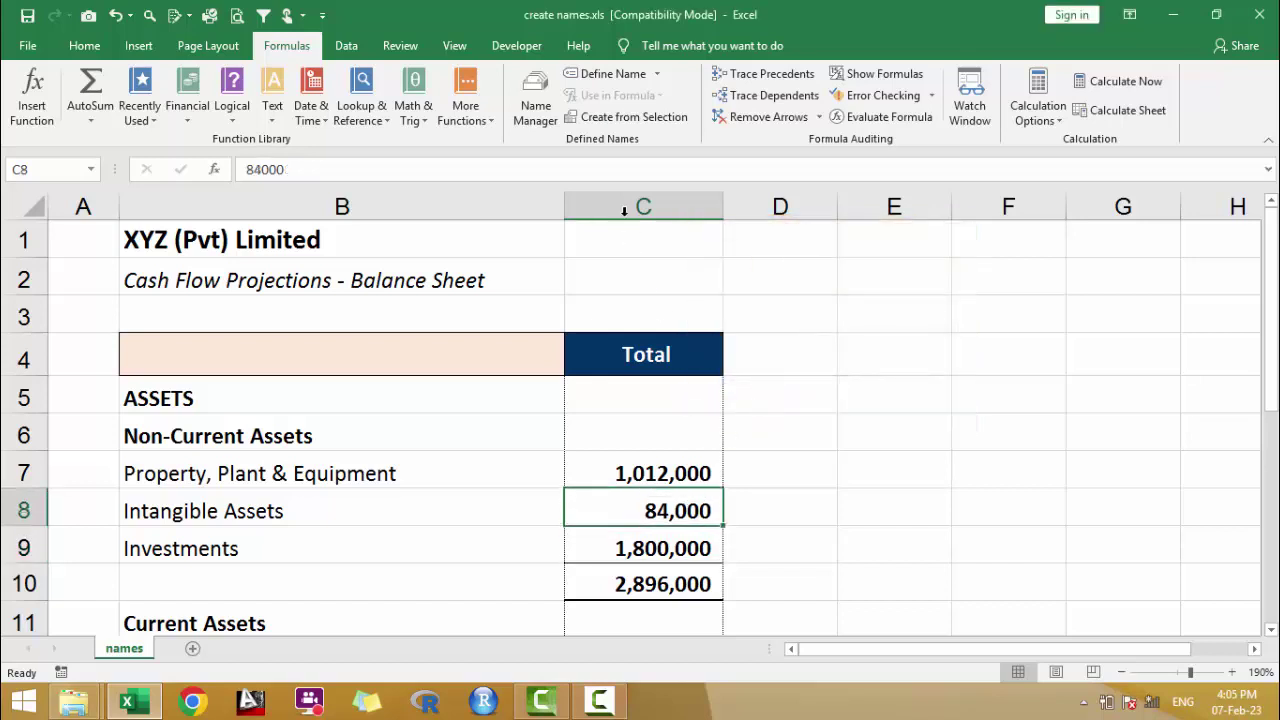
left_click(607, 80)
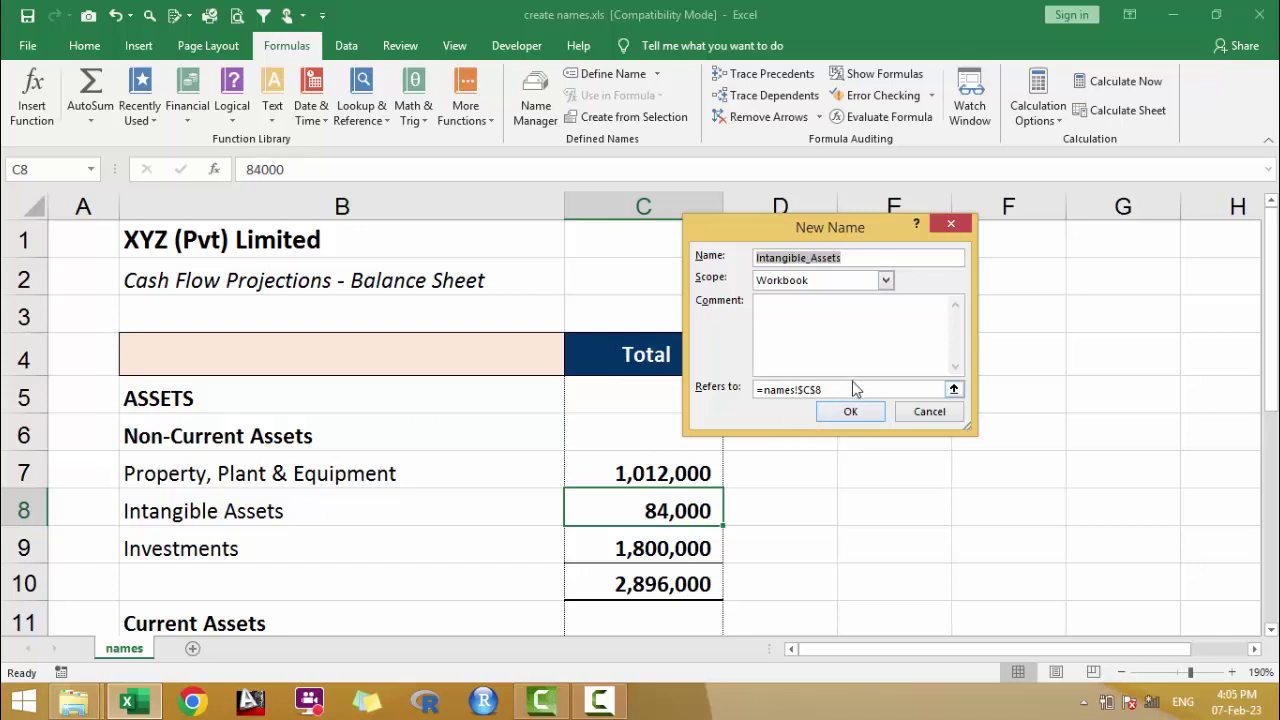
left_click(848, 412)
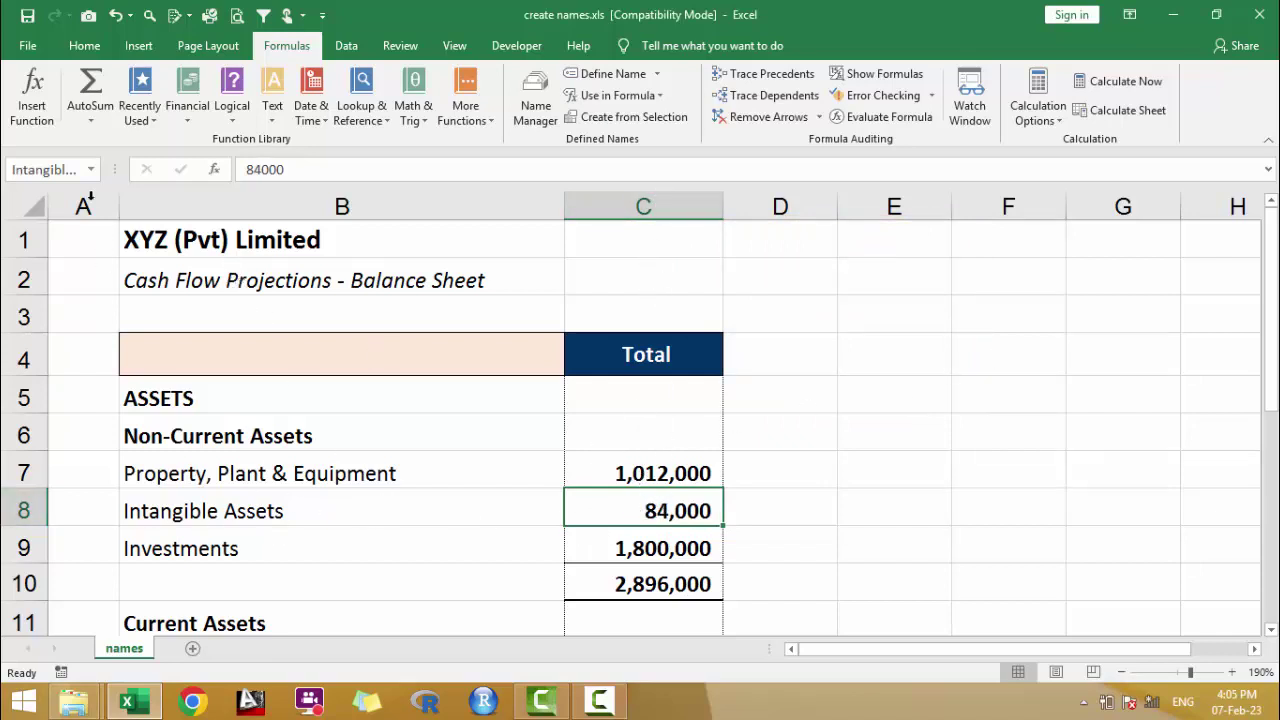
left_click(890, 433)
Enter the formula =C8 in cell E6
type("=")
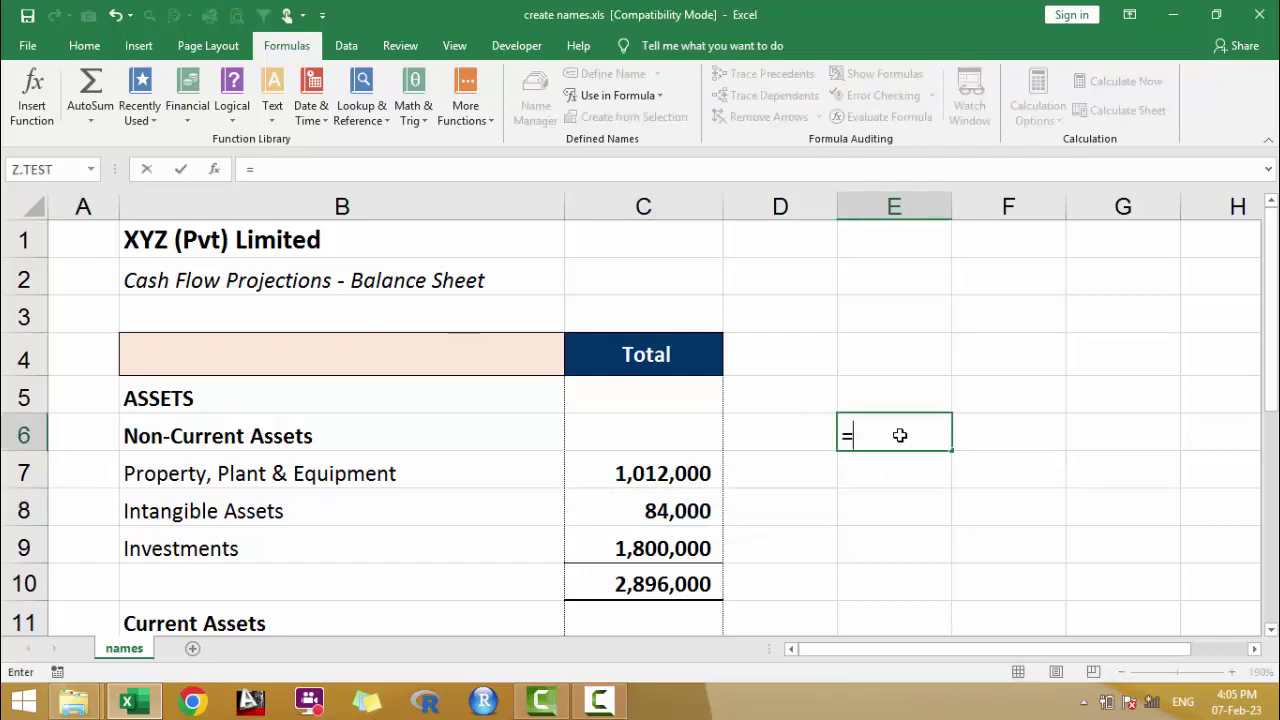
type("c")
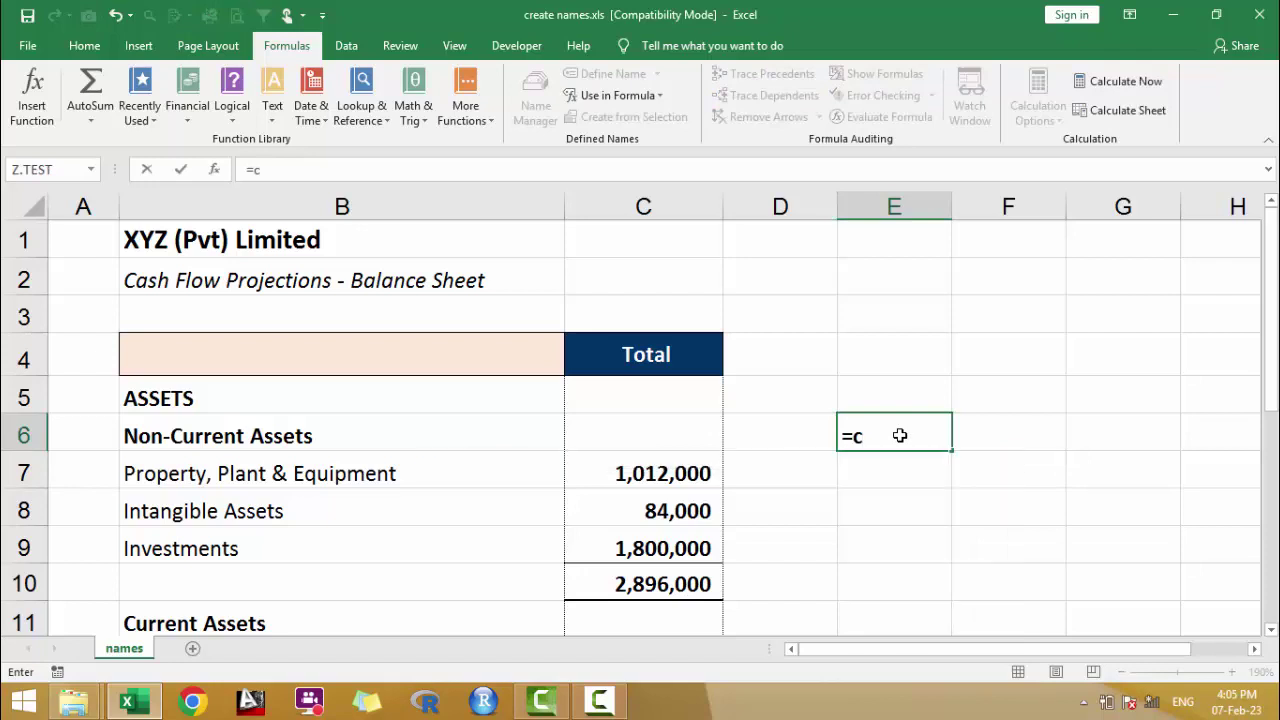
type("8")
key("Return")
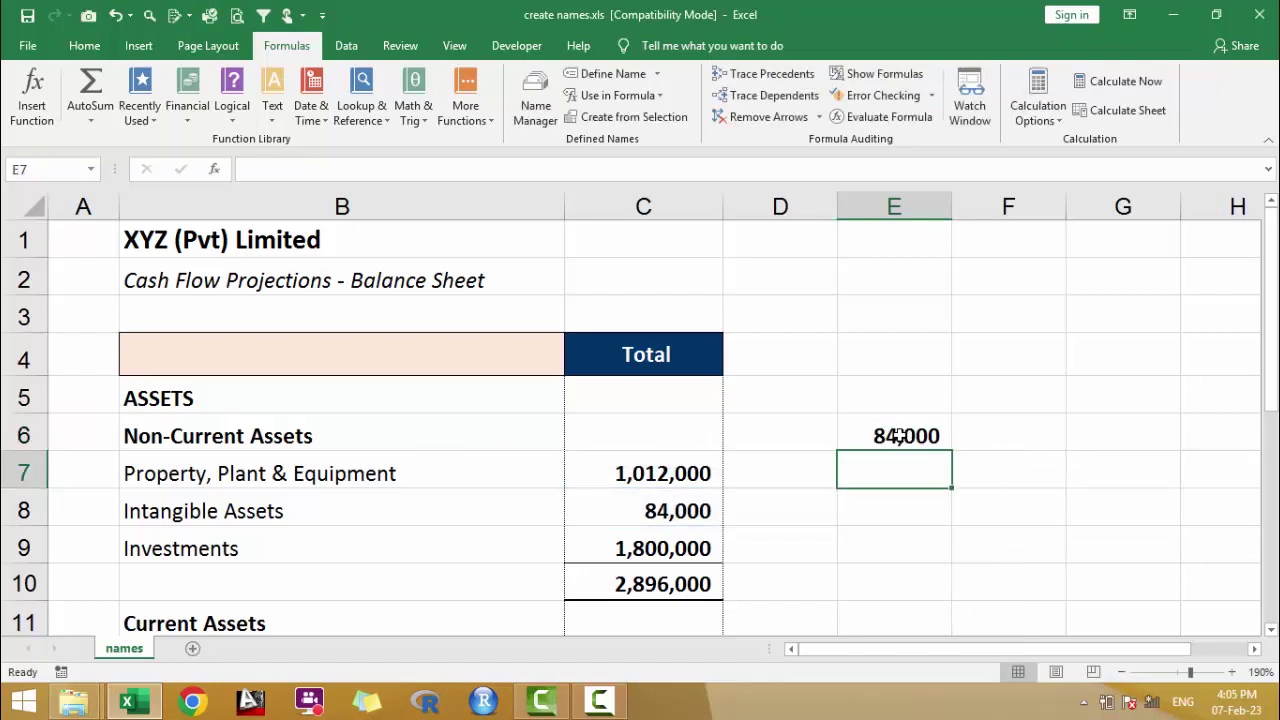
left_click(897, 435)
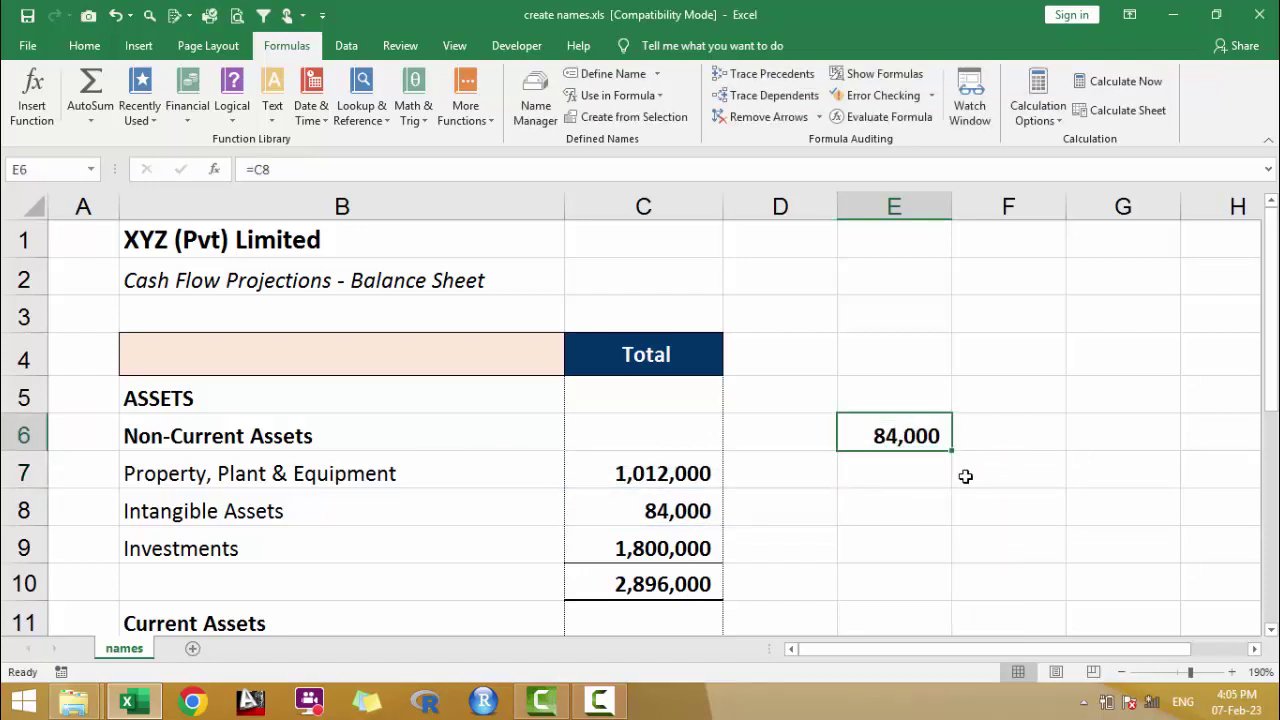
Enter =Intangible_Assets in cell E7 so it returns 84,000
left_click(921, 477)
type("=i")
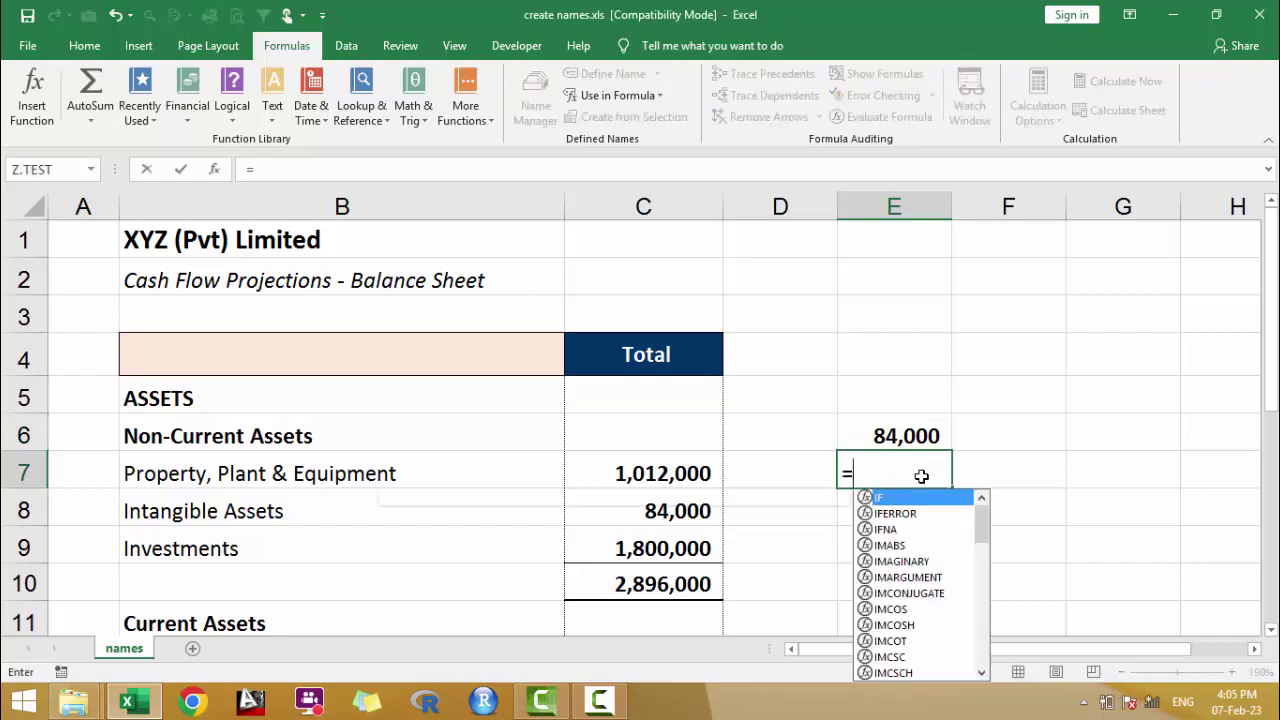
type("nt")
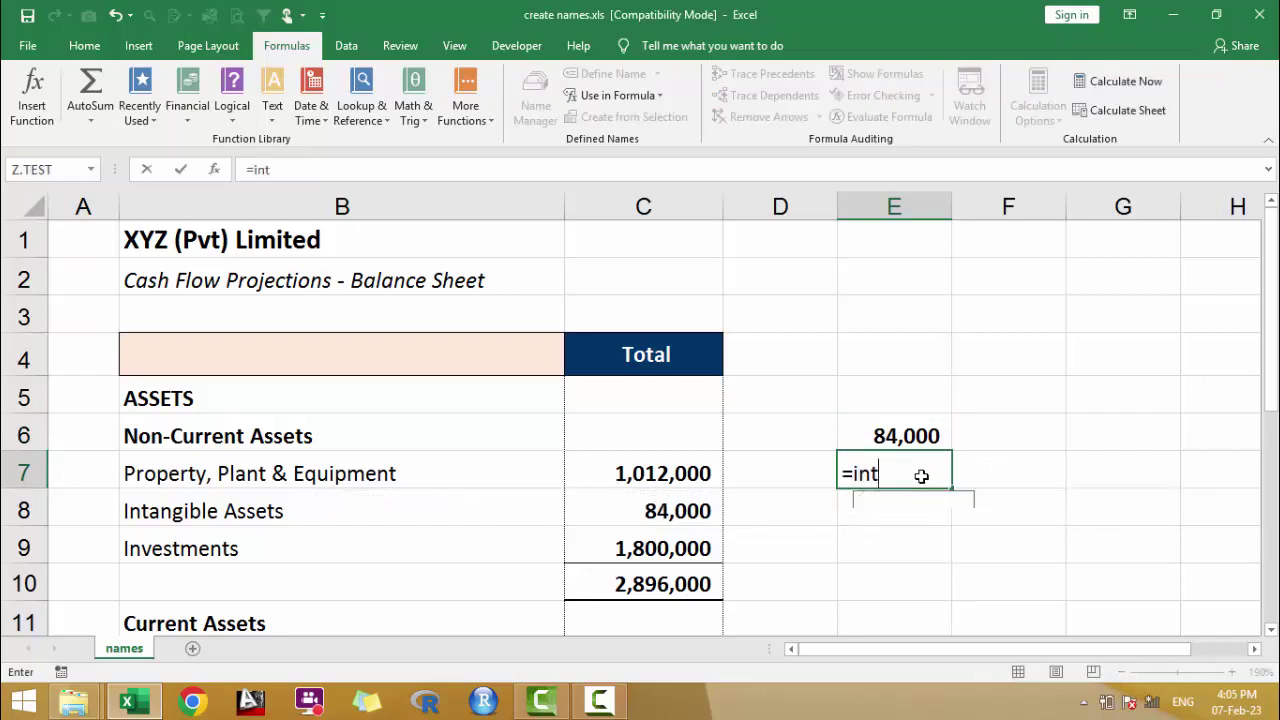
type("an")
key("Tab")
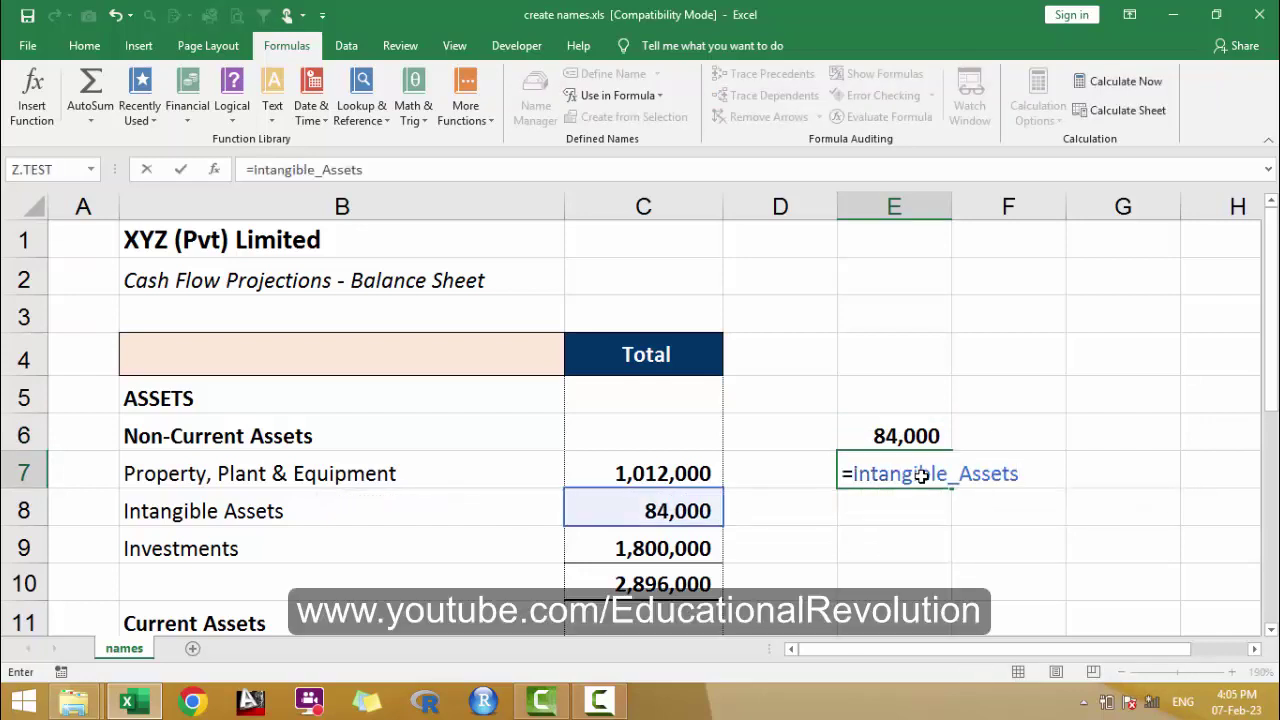
key("Return")
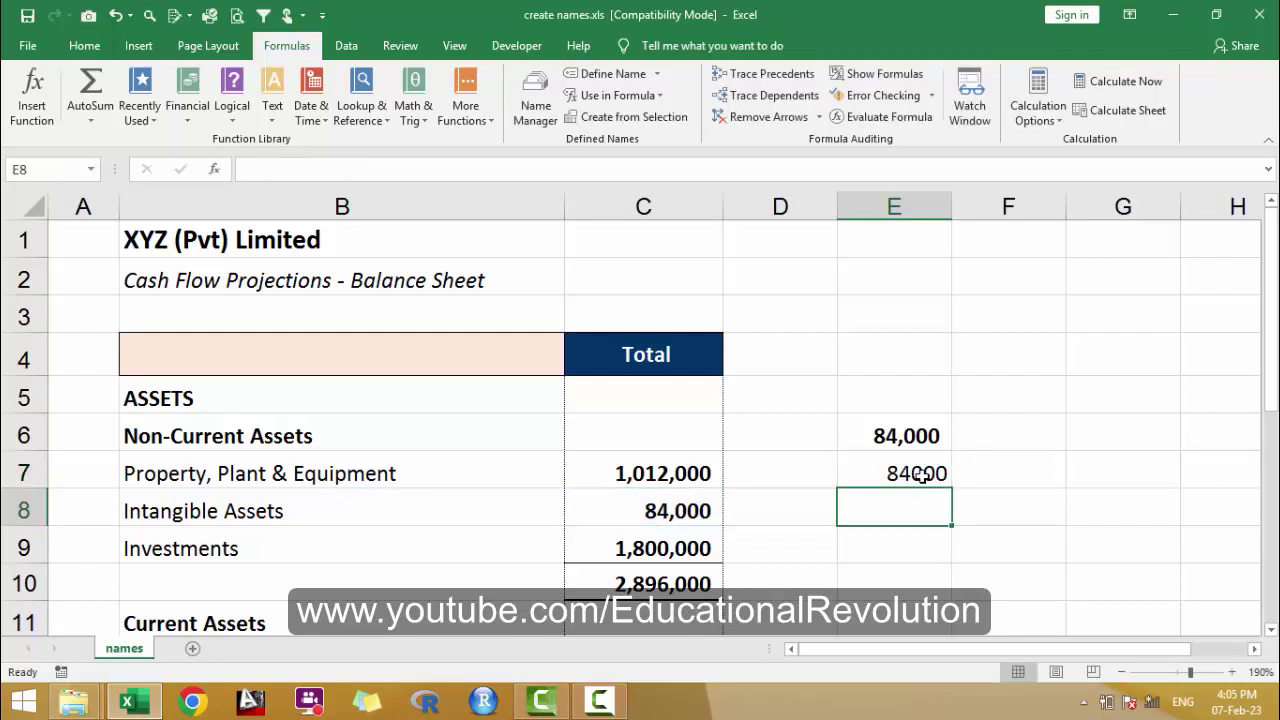
left_click(918, 473)
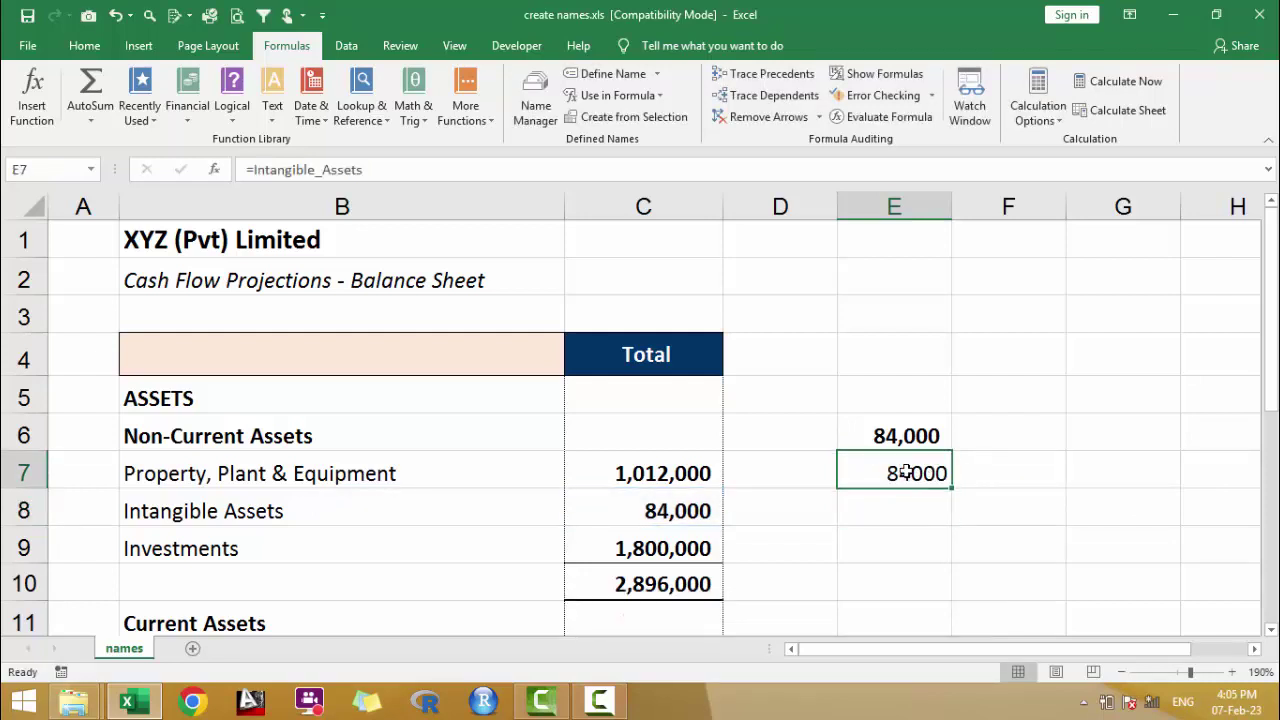
left_click(680, 513)
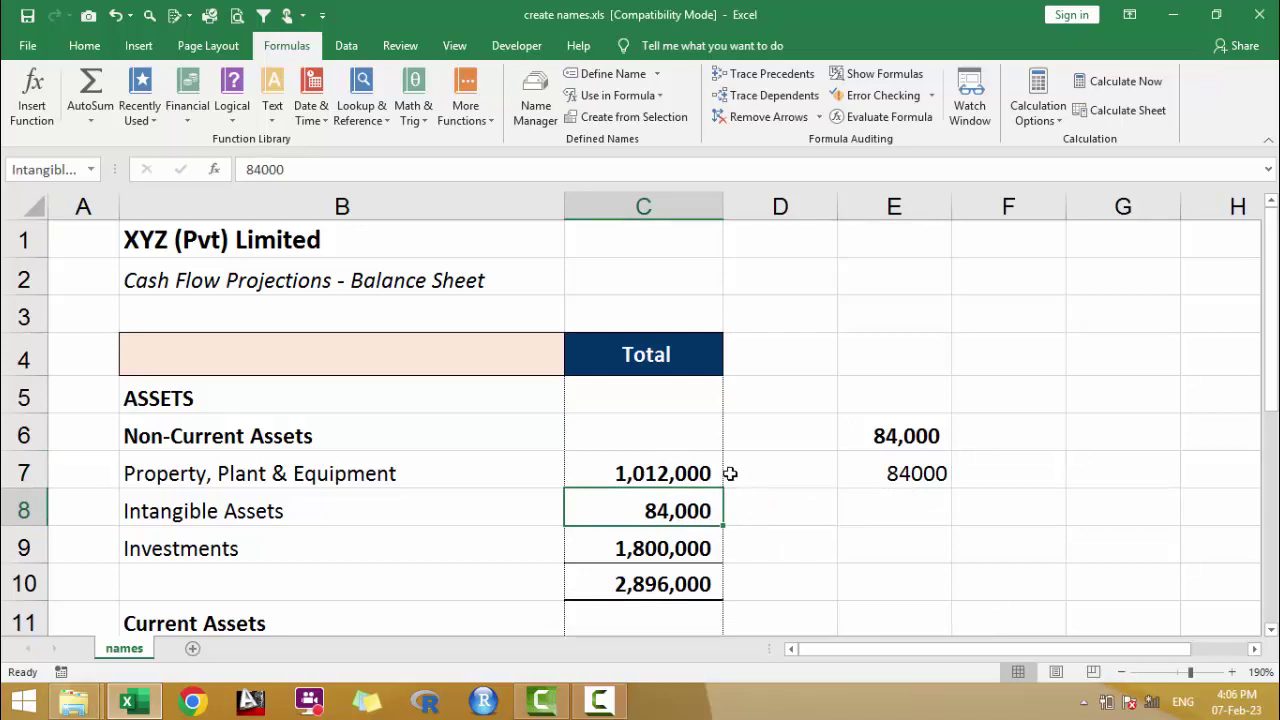
left_click_drag(1270, 358, 1270, 358)
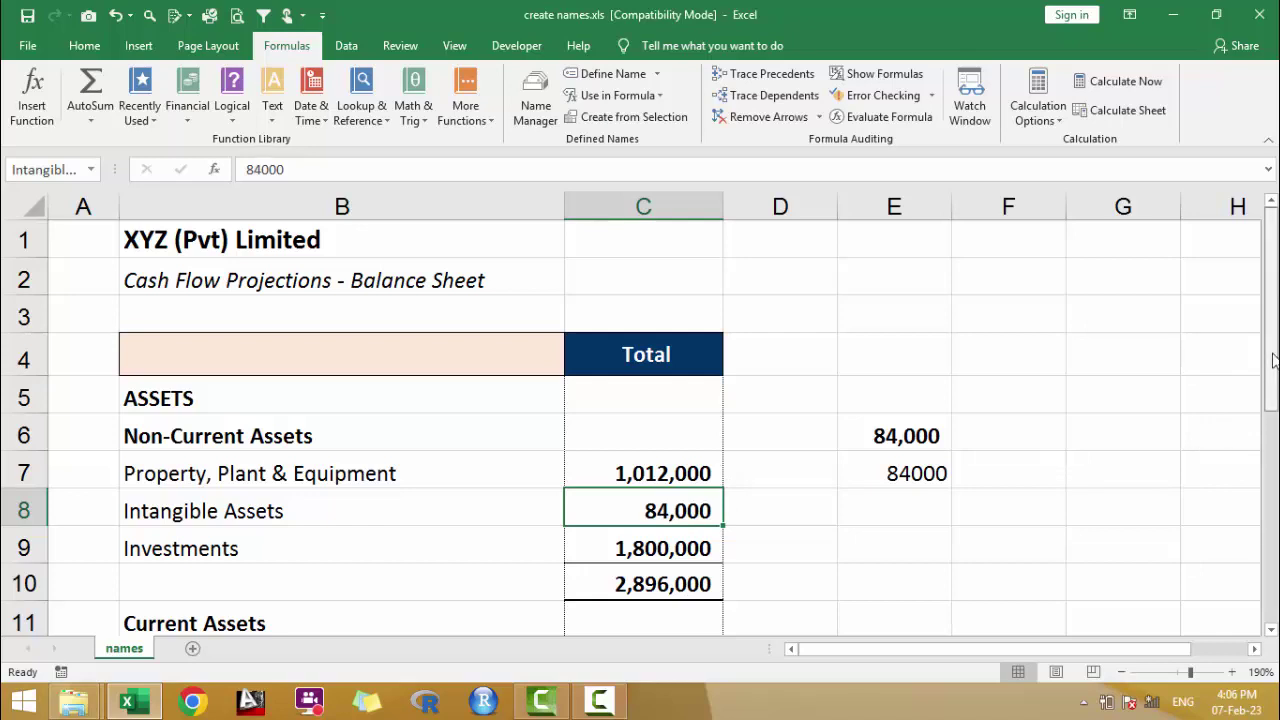
left_click(795, 464)
Enter =Intangible_Assets-4000 in cell C87 so it shows 80000
scroll(380, 485, "down", 3)
scroll(380, 485, "down", 5)
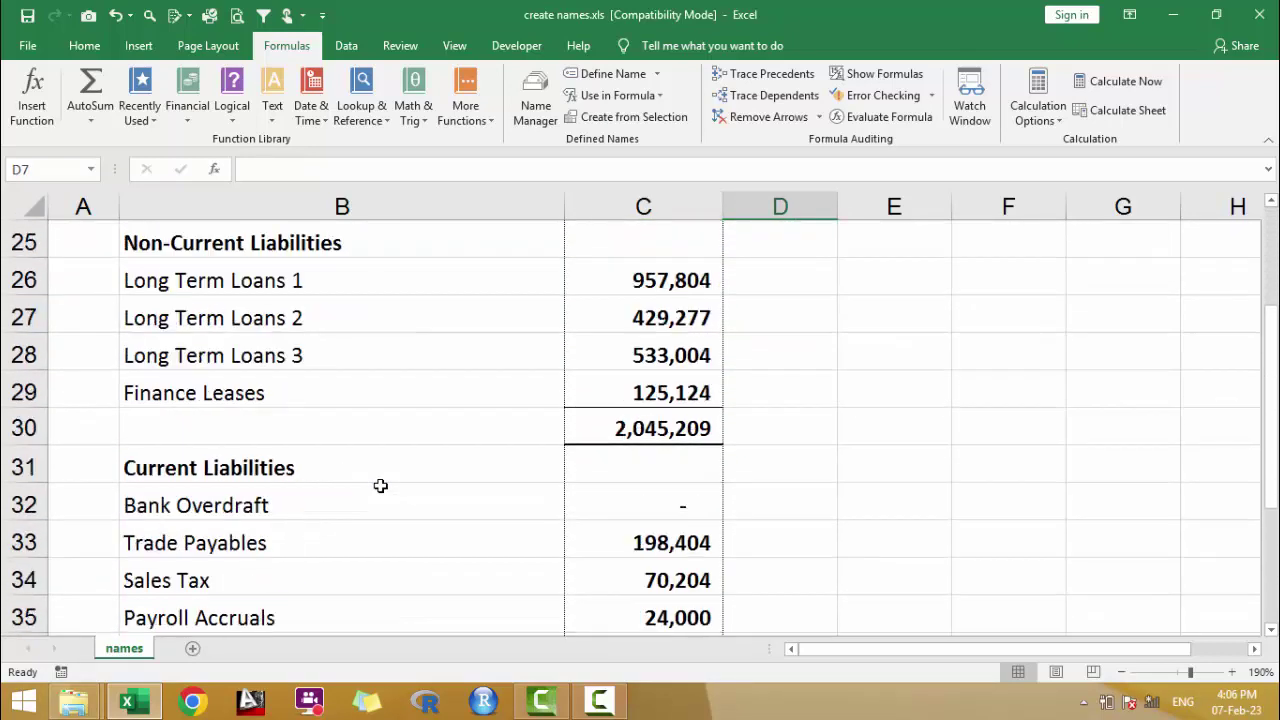
scroll(380, 485, "down", 7)
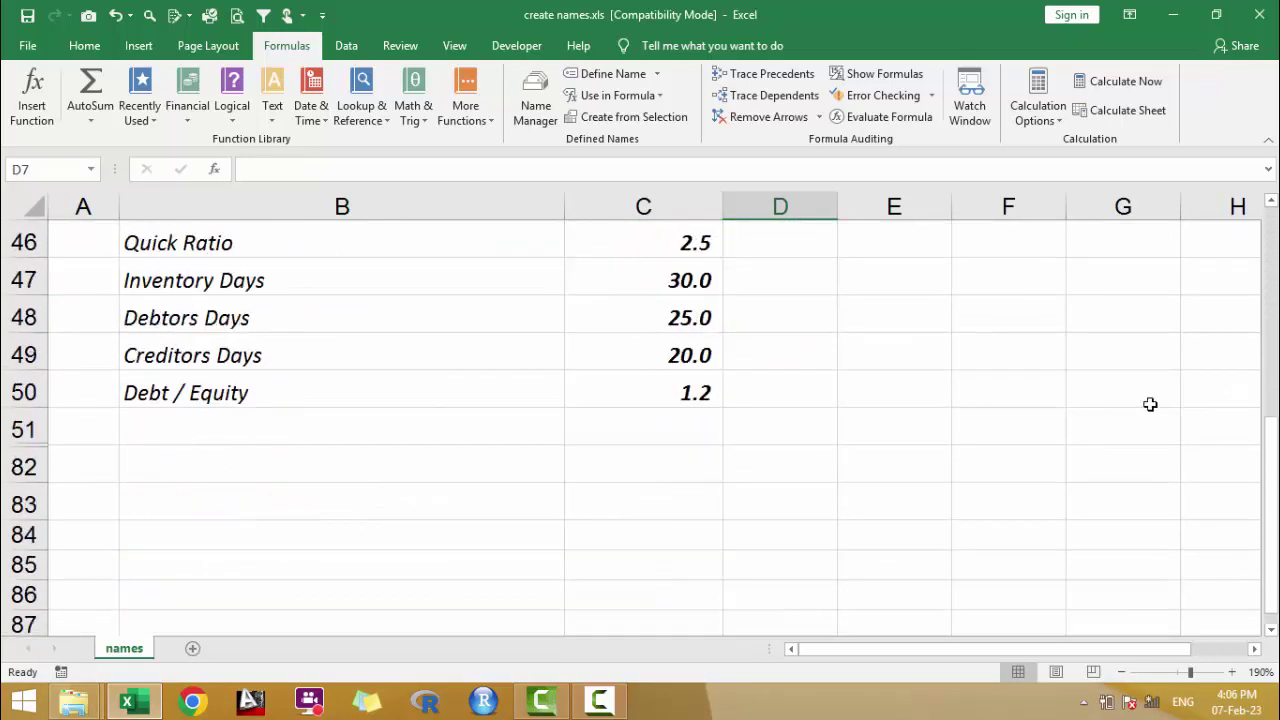
left_click(1272, 630)
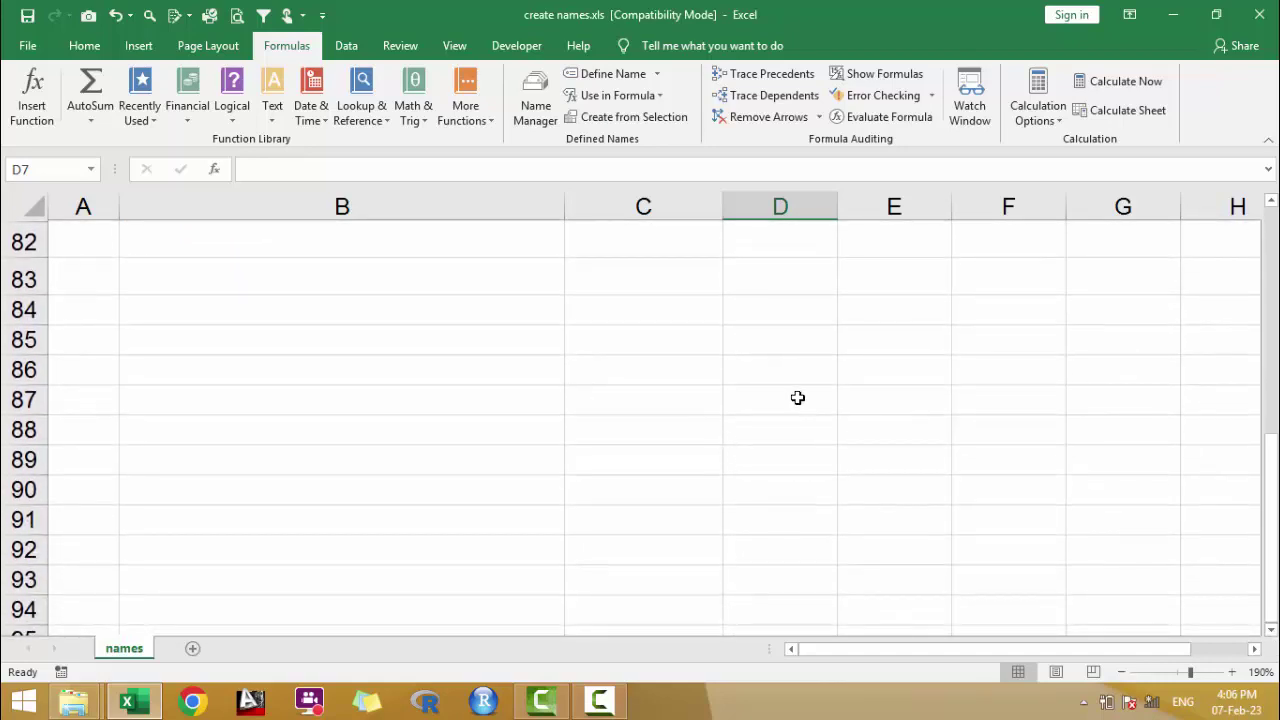
left_click(594, 398)
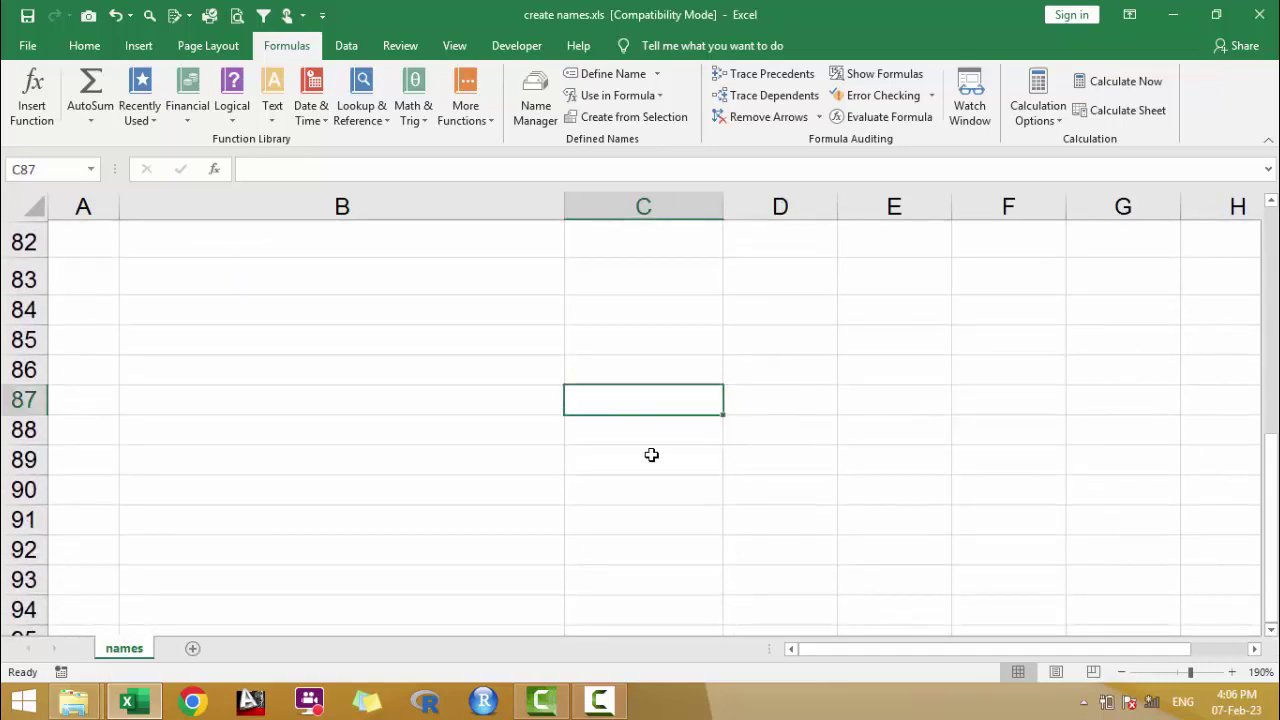
type("=")
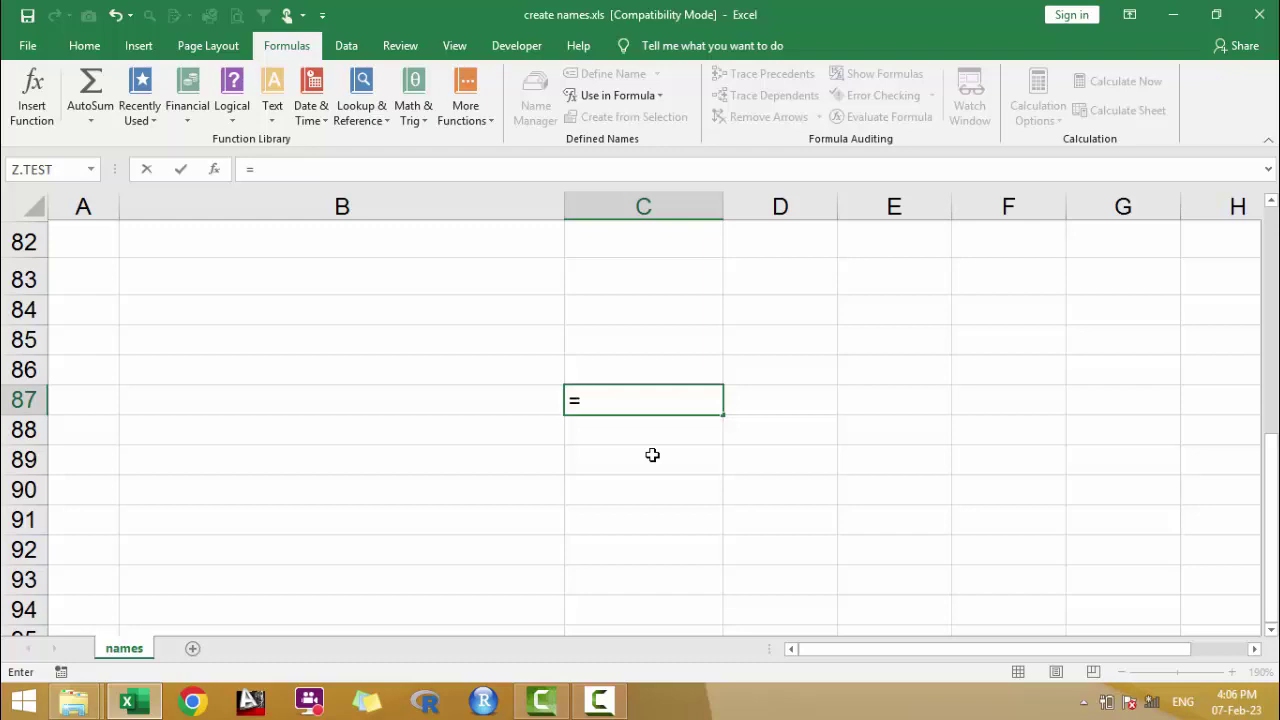
type("i")
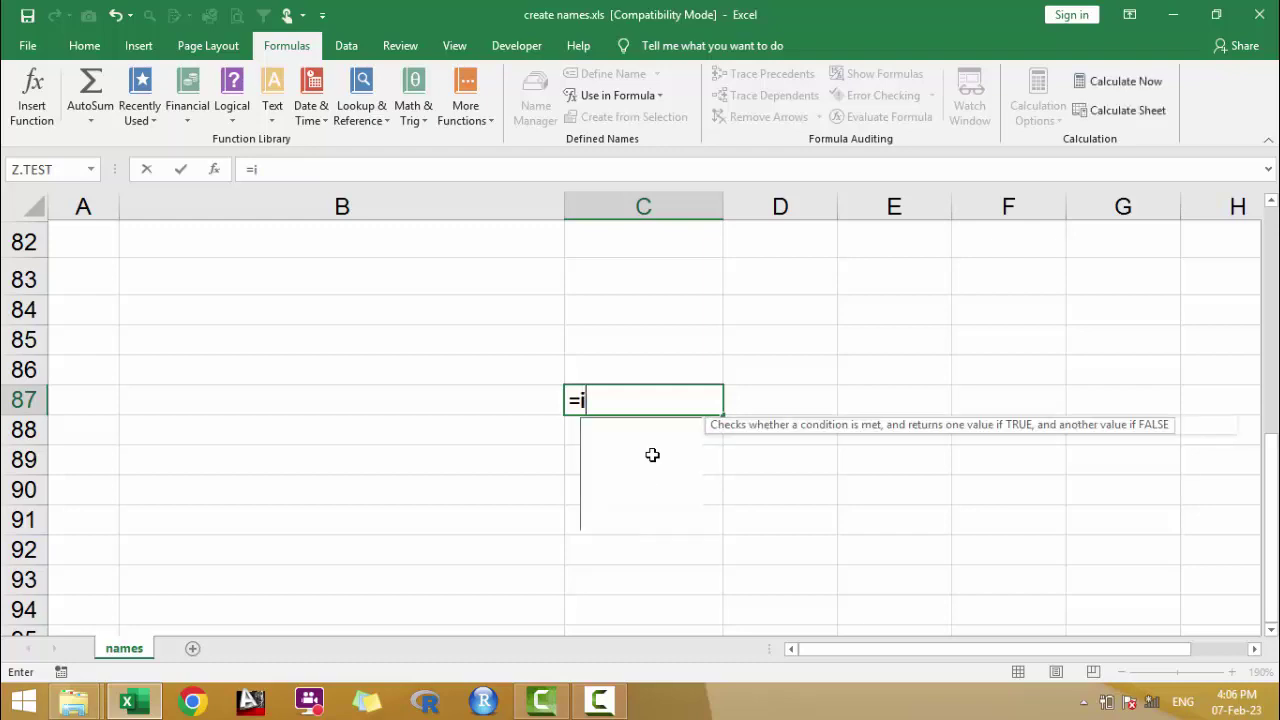
type("nta")
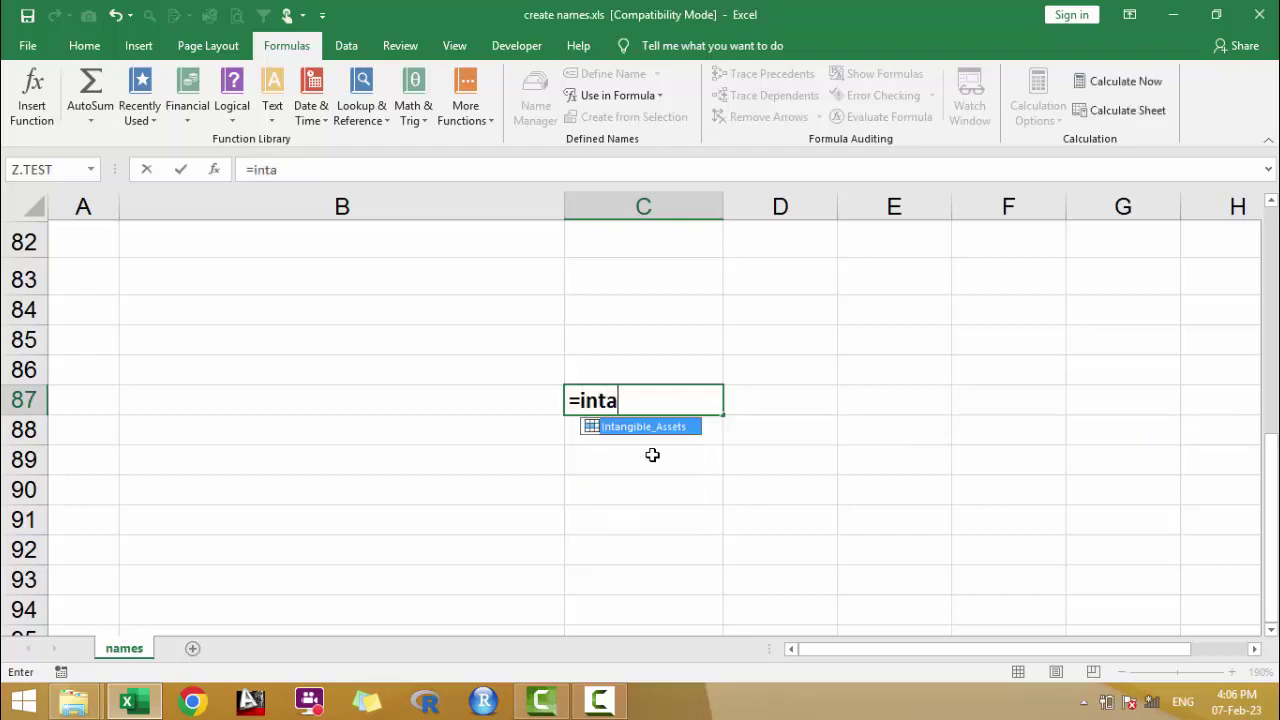
key("Tab")
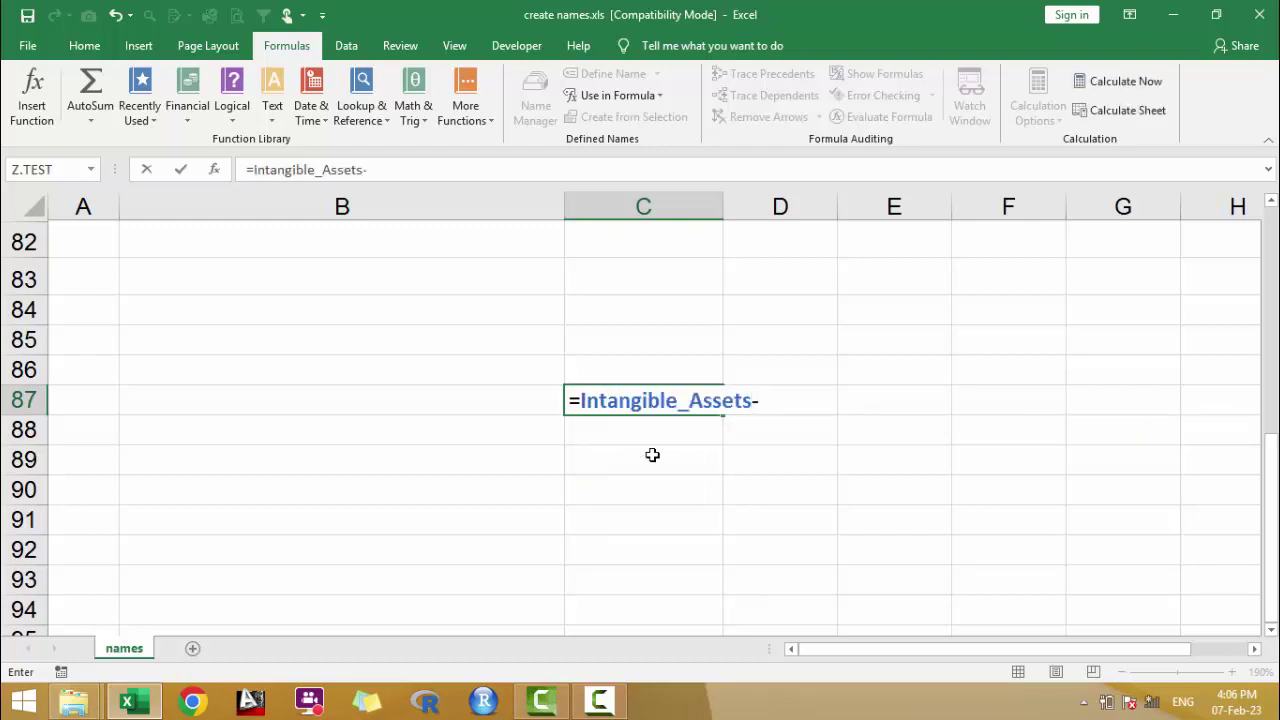
type("4000")
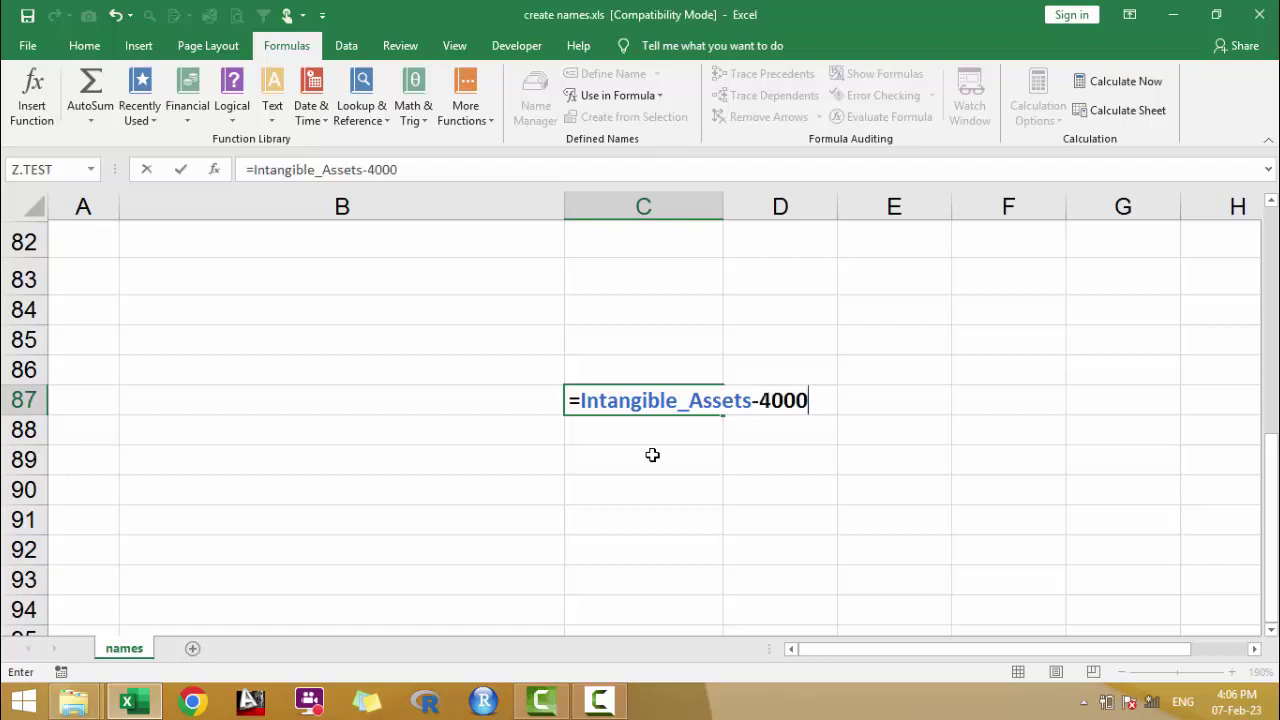
key("Return")
left_click(690, 405)
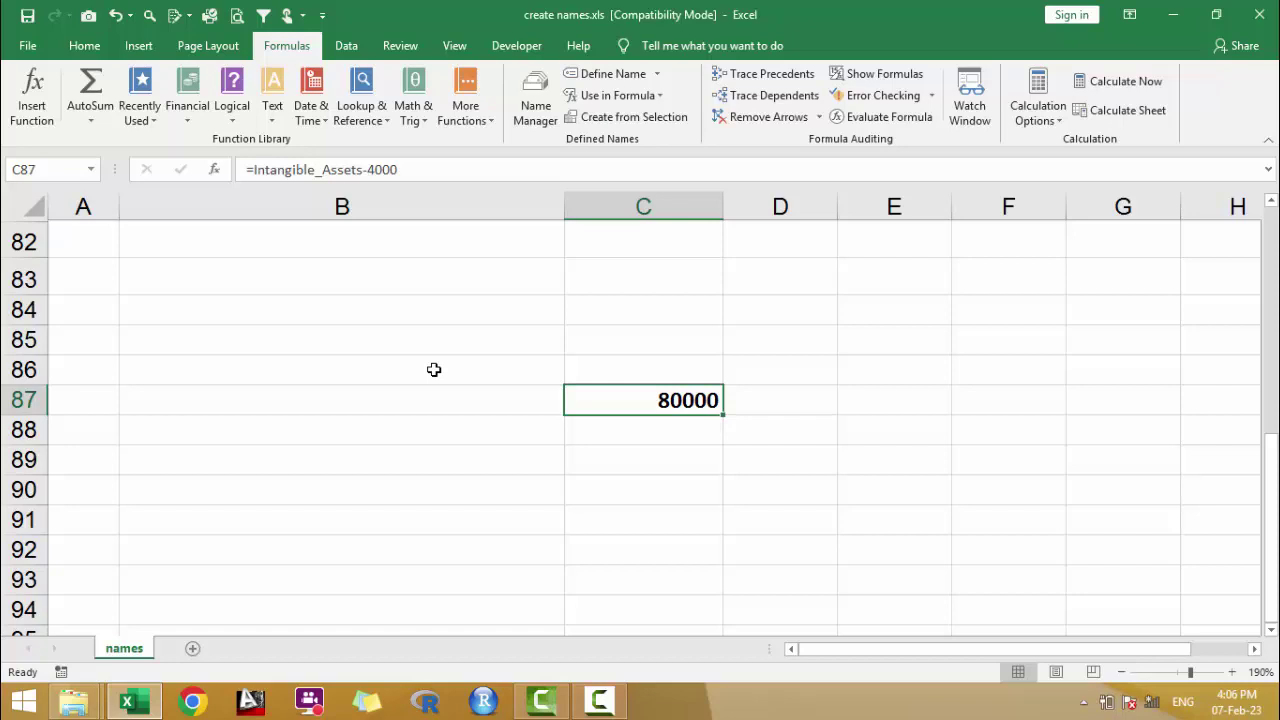
Clear the test values from cells E6:E7
scroll(974, 400, "up", 15)
scroll(976, 405, "up", 12)
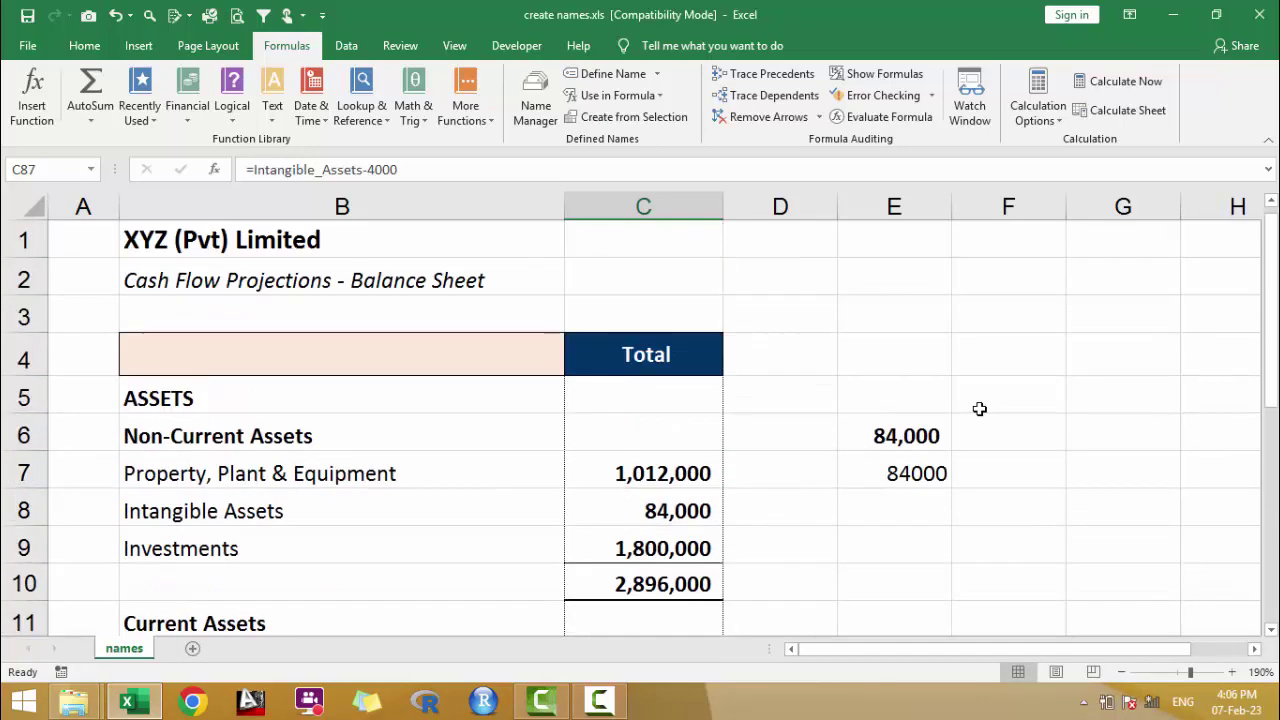
left_click_drag(916, 436, 917, 480)
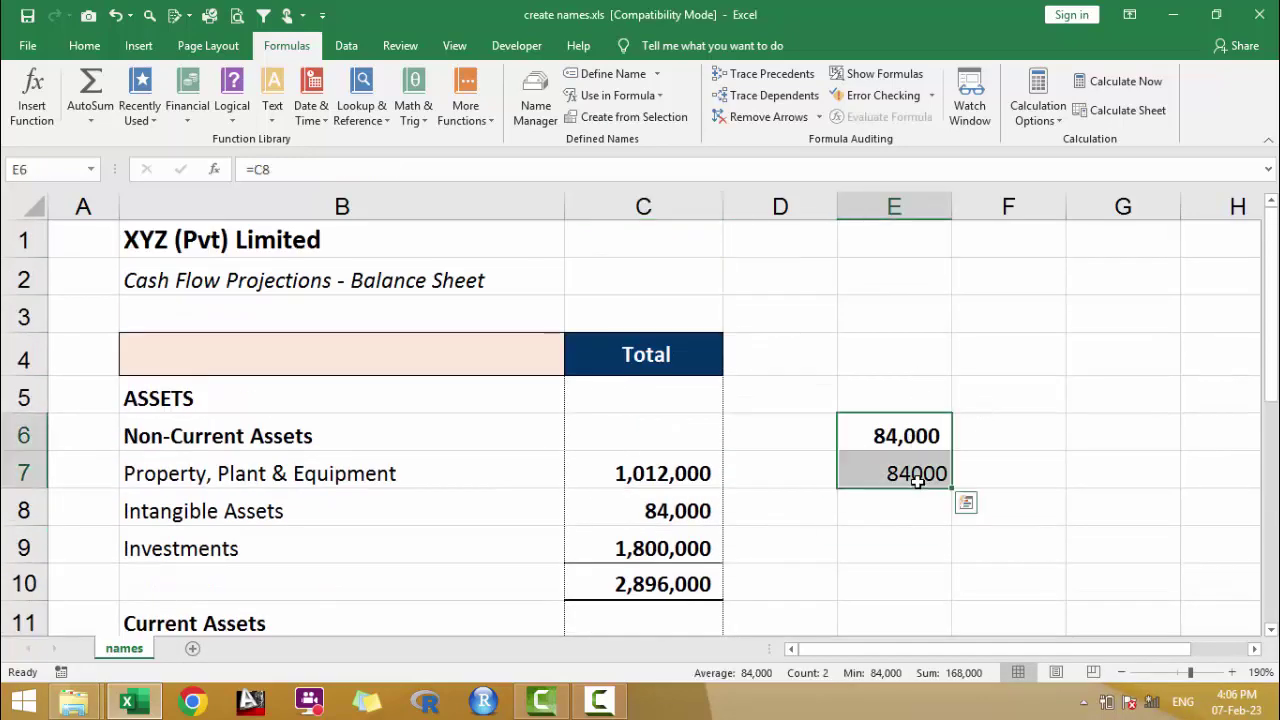
key("Delete")
Create names for C7:C9 from the left-column labels in B7:C9, e.g. Investments
left_click(369, 490)
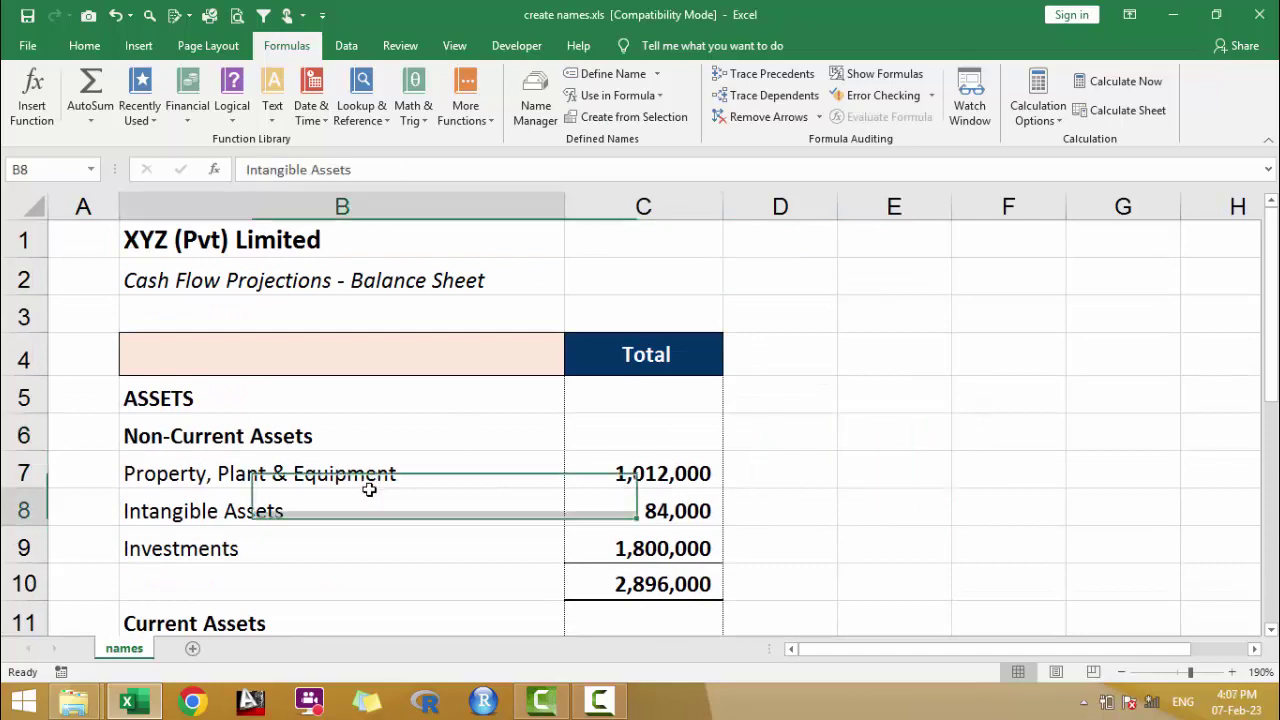
left_click_drag(380, 472, 622, 545)
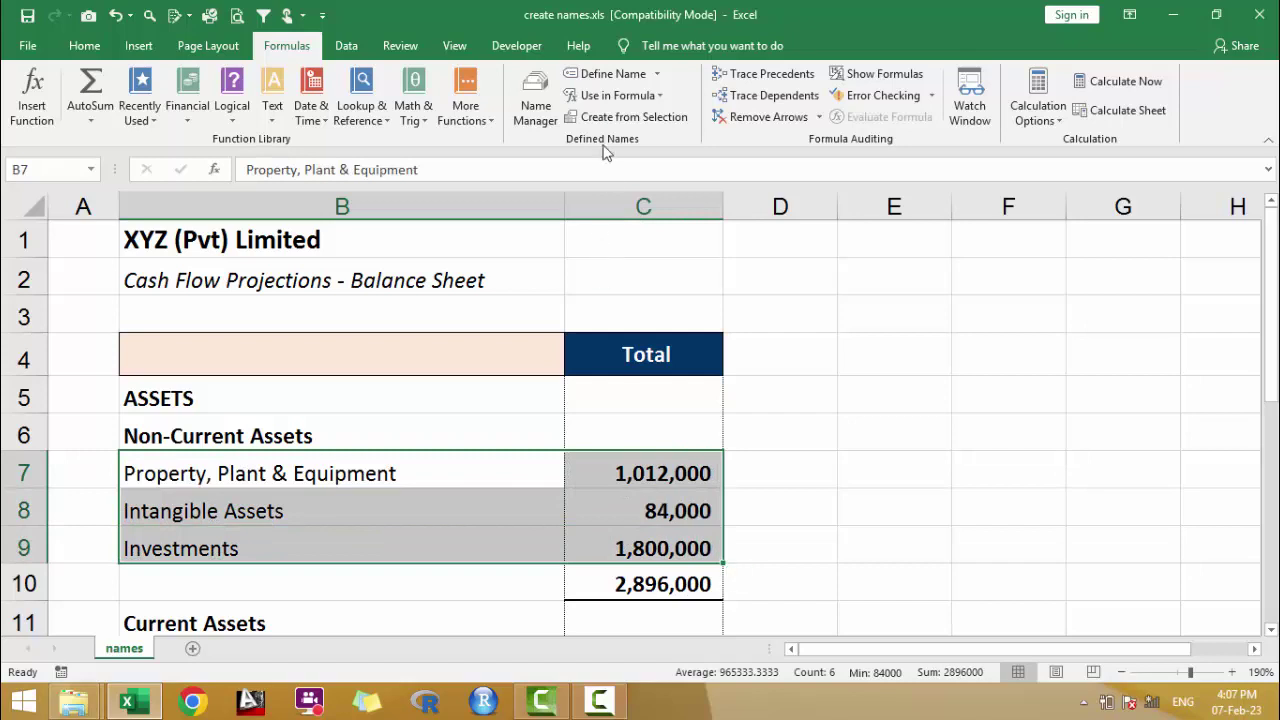
left_click(640, 117)
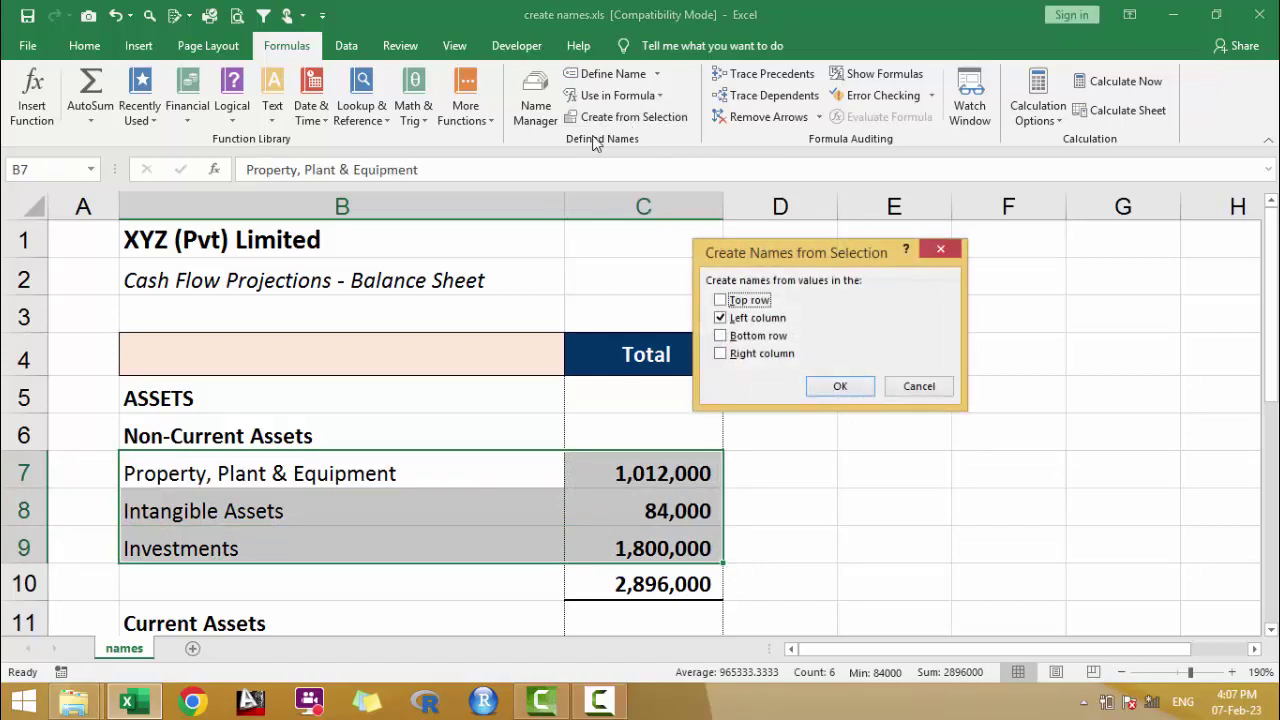
left_click(840, 387)
left_click(676, 476)
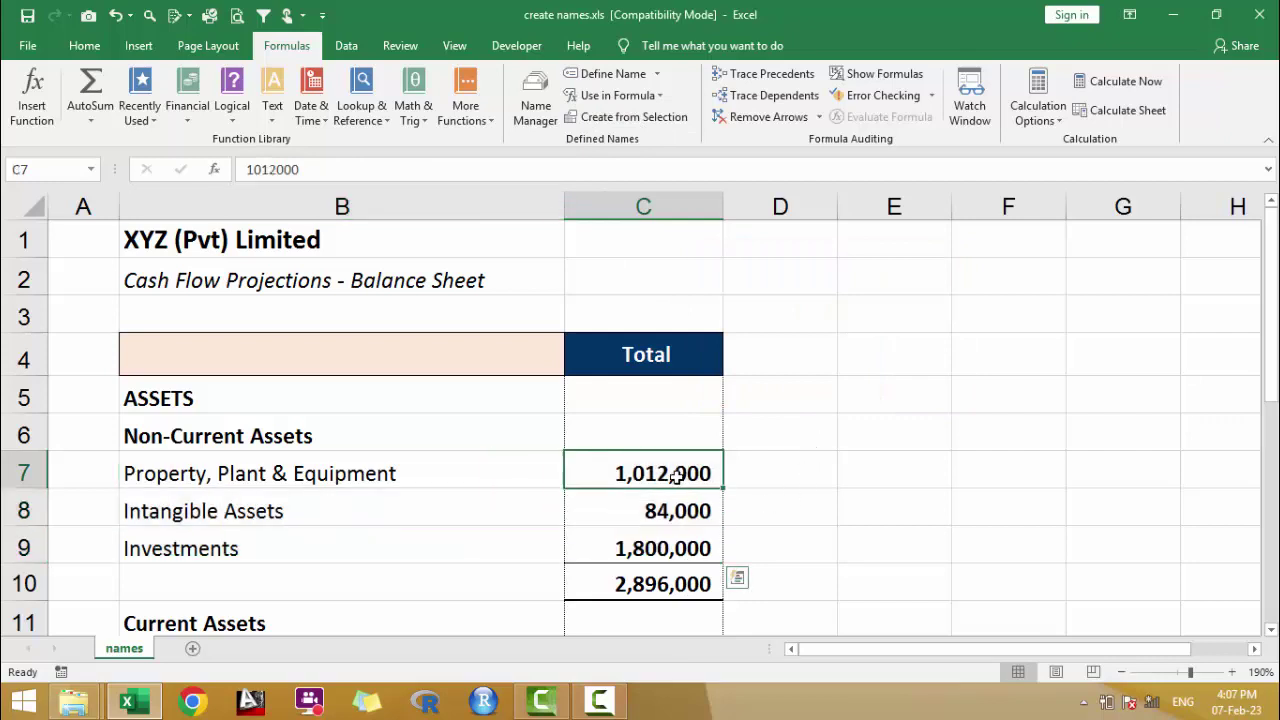
left_click(651, 517)
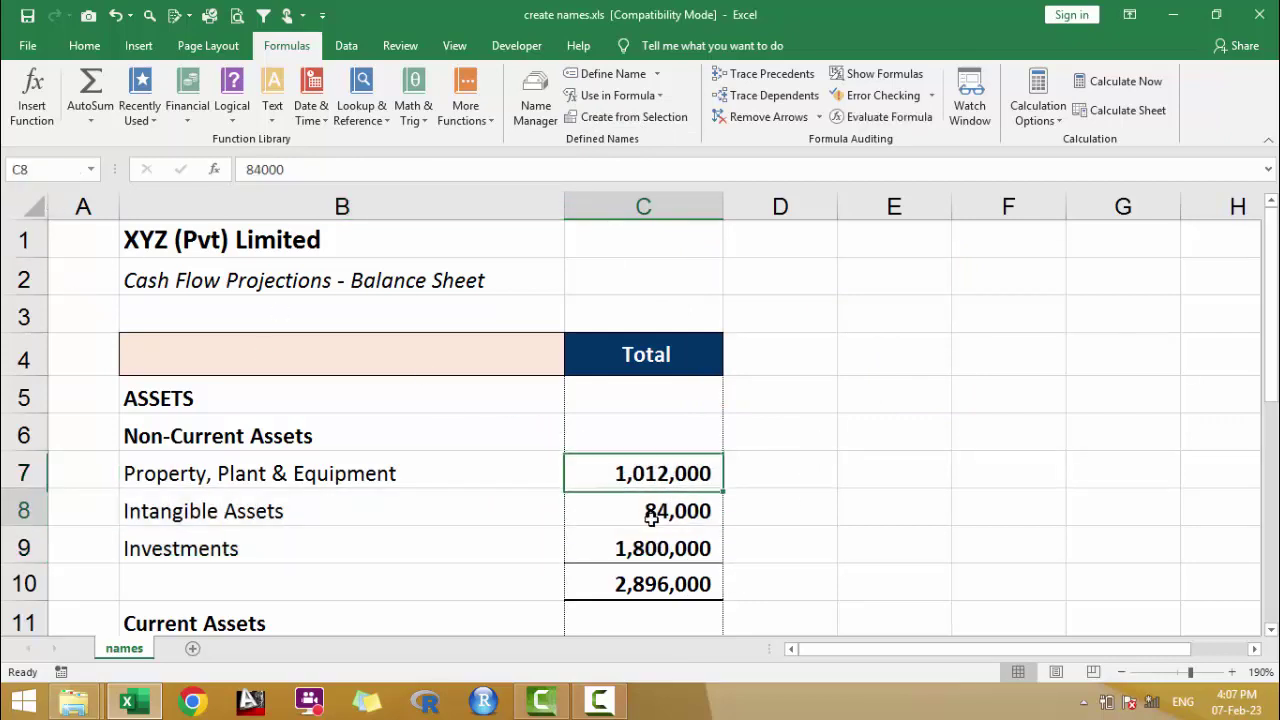
left_click(651, 538)
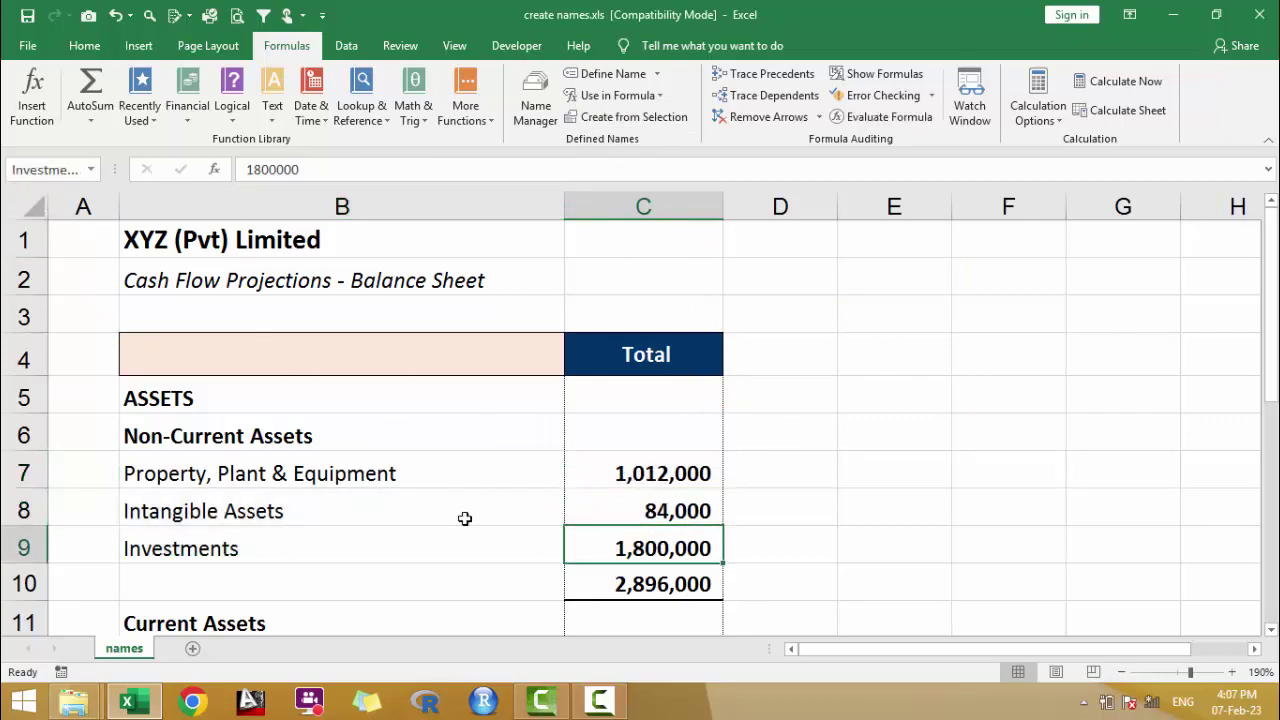
left_click(292, 468)
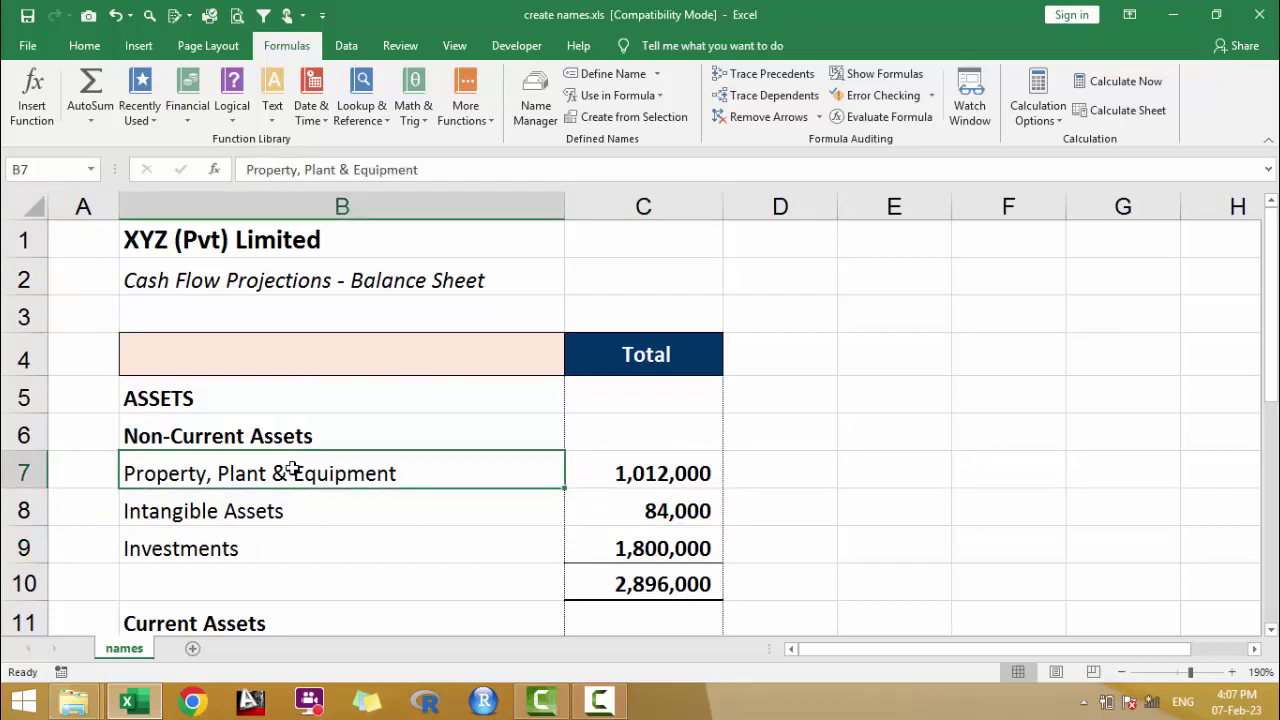
left_click(669, 465)
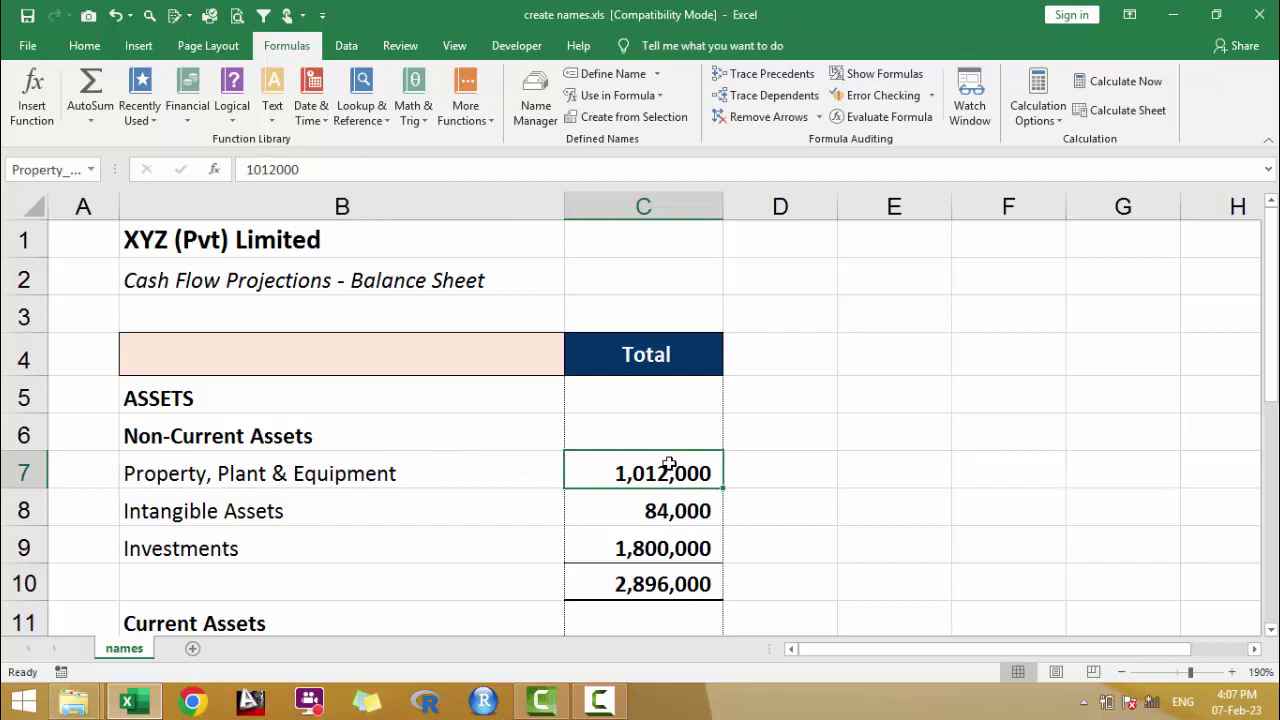
left_click(542, 108)
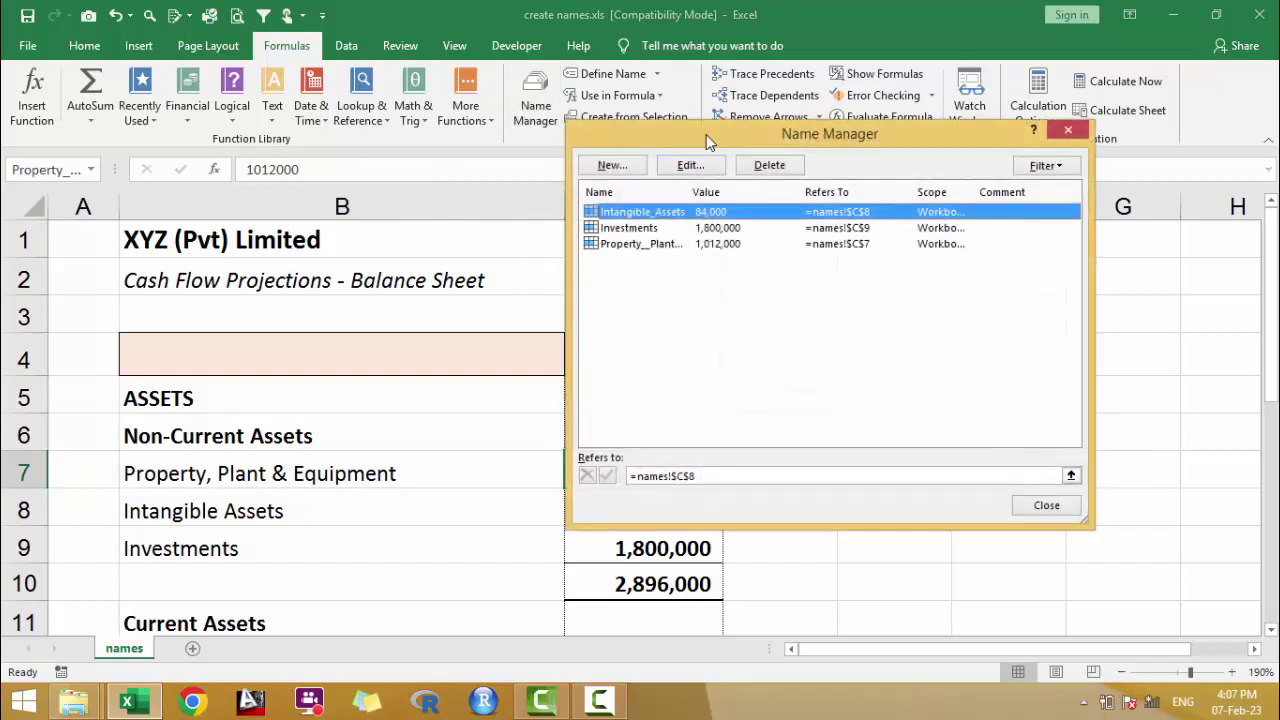
left_click_drag(706, 134, 773, 91)
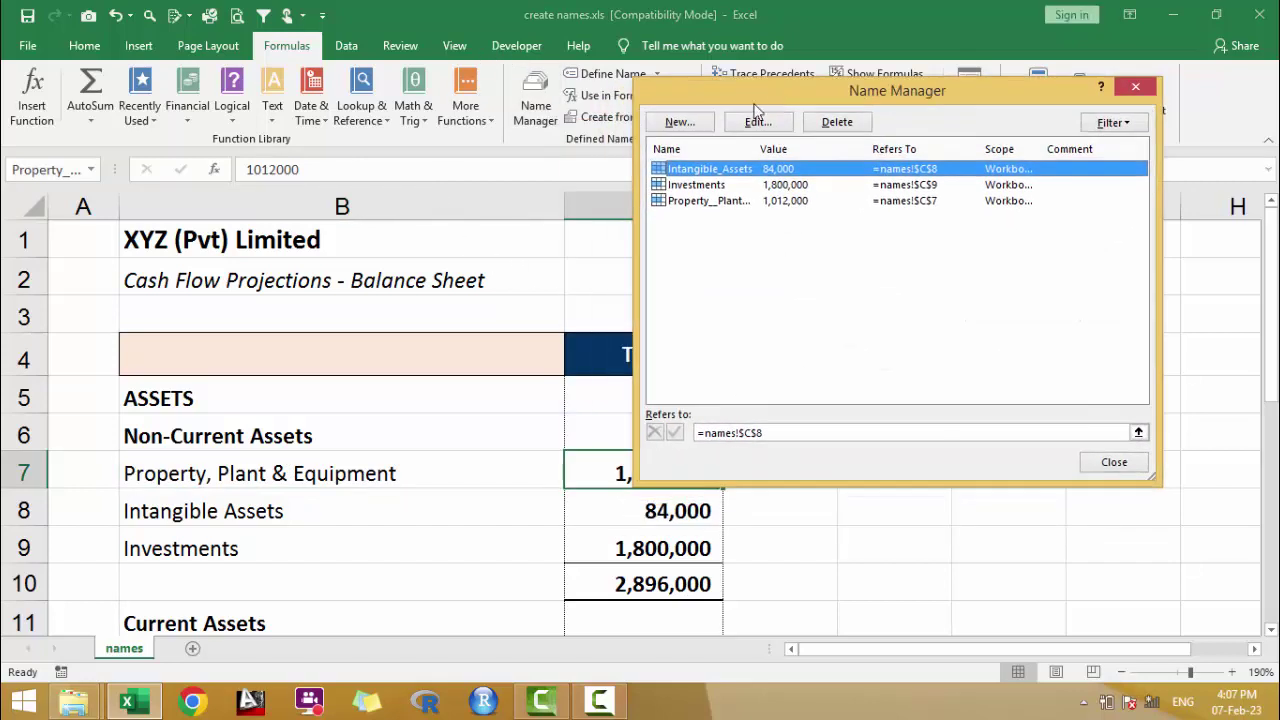
left_click(710, 187)
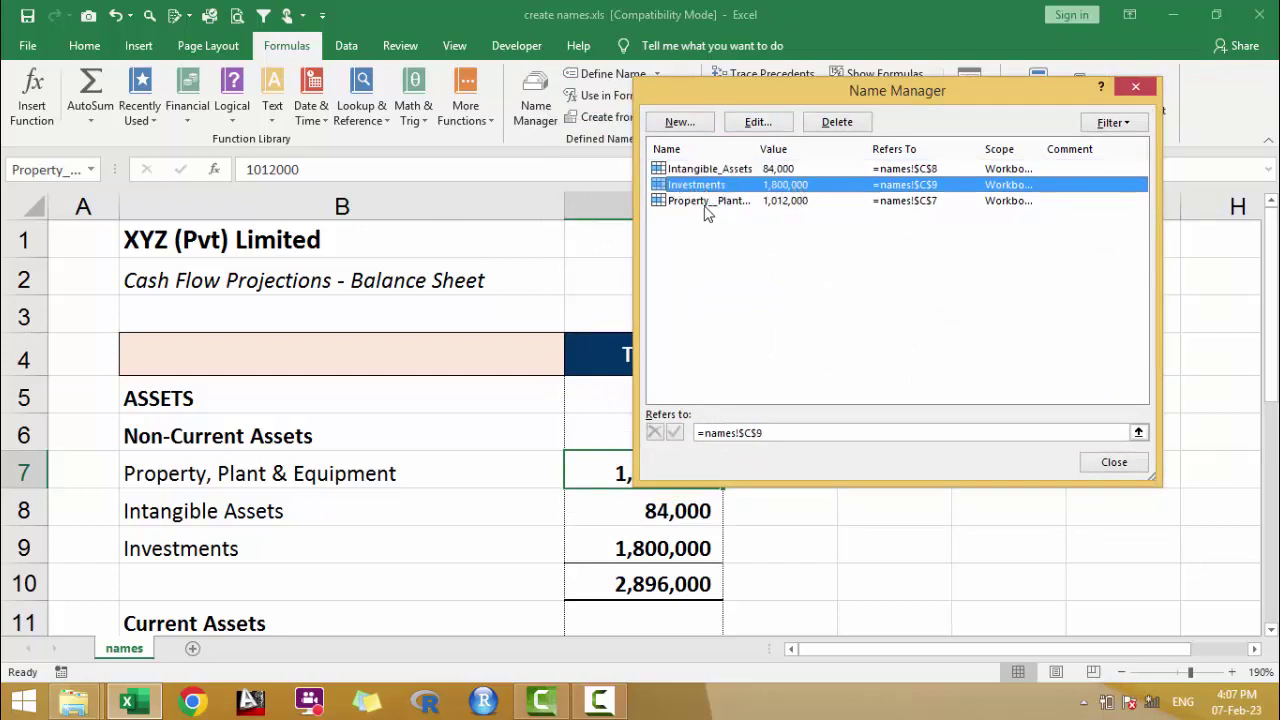
left_click(706, 202)
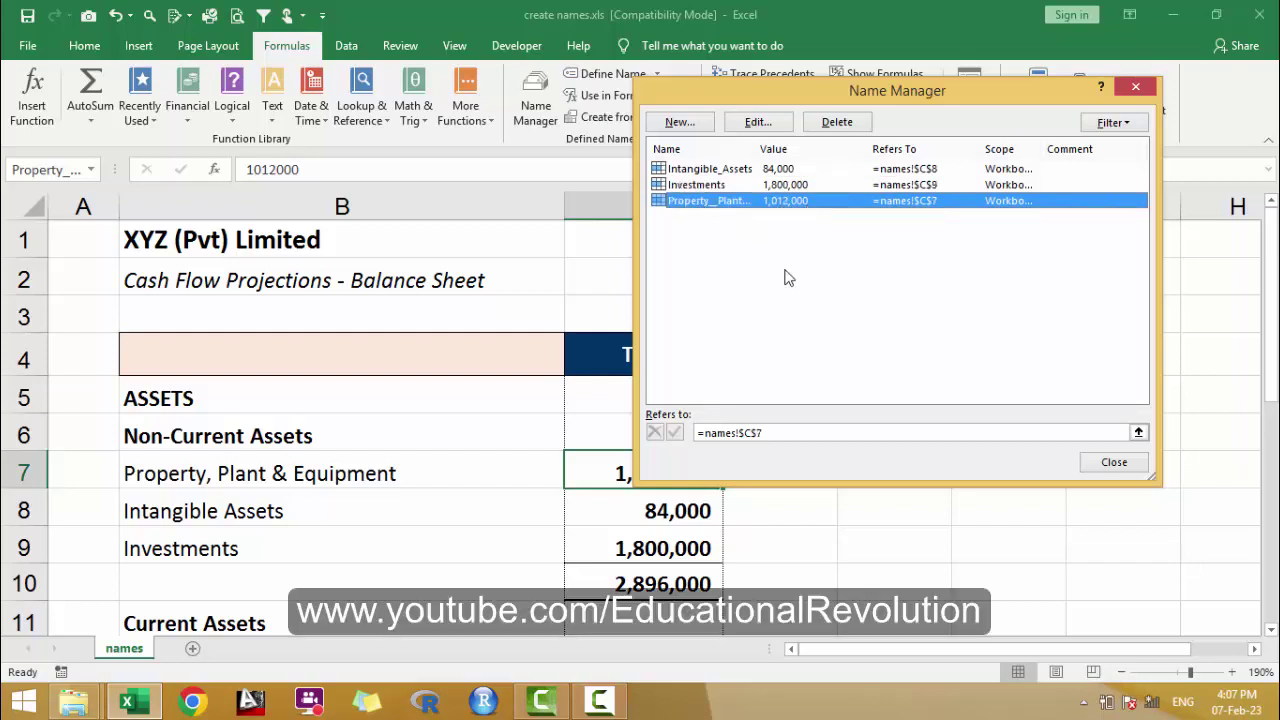
Enter a formula in B85 using the Property_Plant_Equipment name, returning 1012000
left_click(1114, 462)
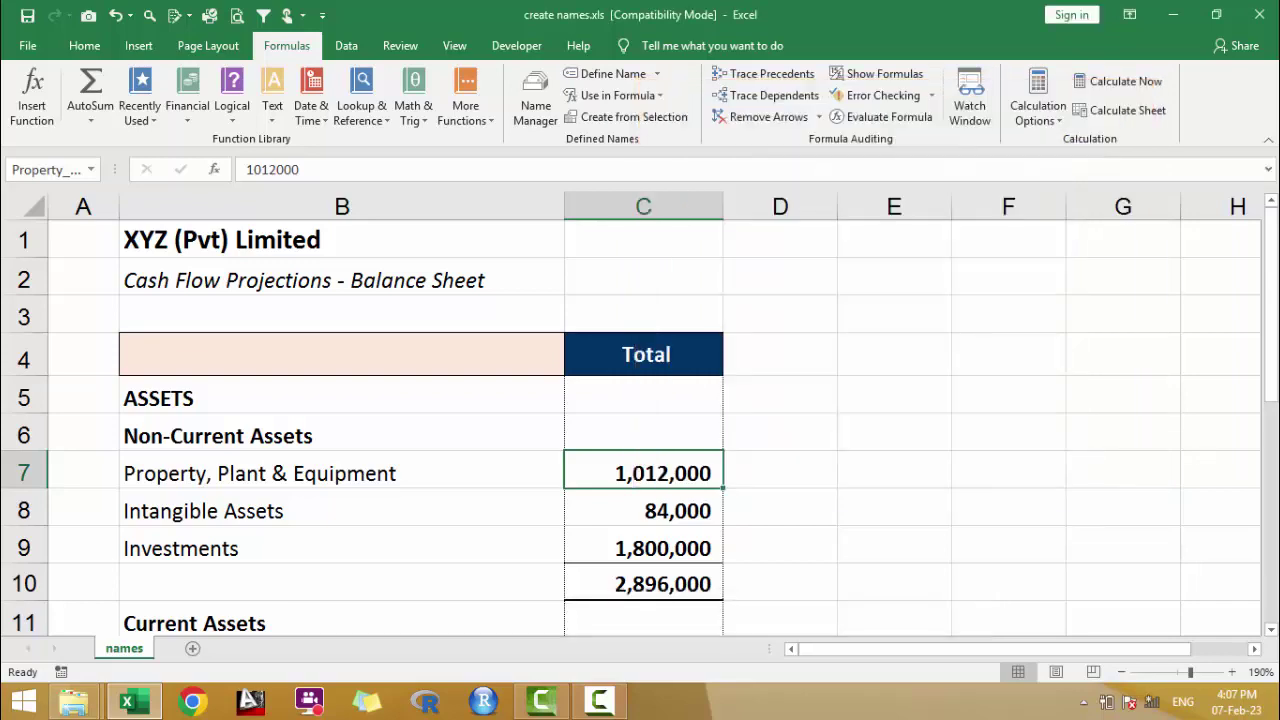
left_click_drag(1272, 352, 1272, 535)
left_click_drag(1272, 350, 1272, 400)
left_click(517, 537)
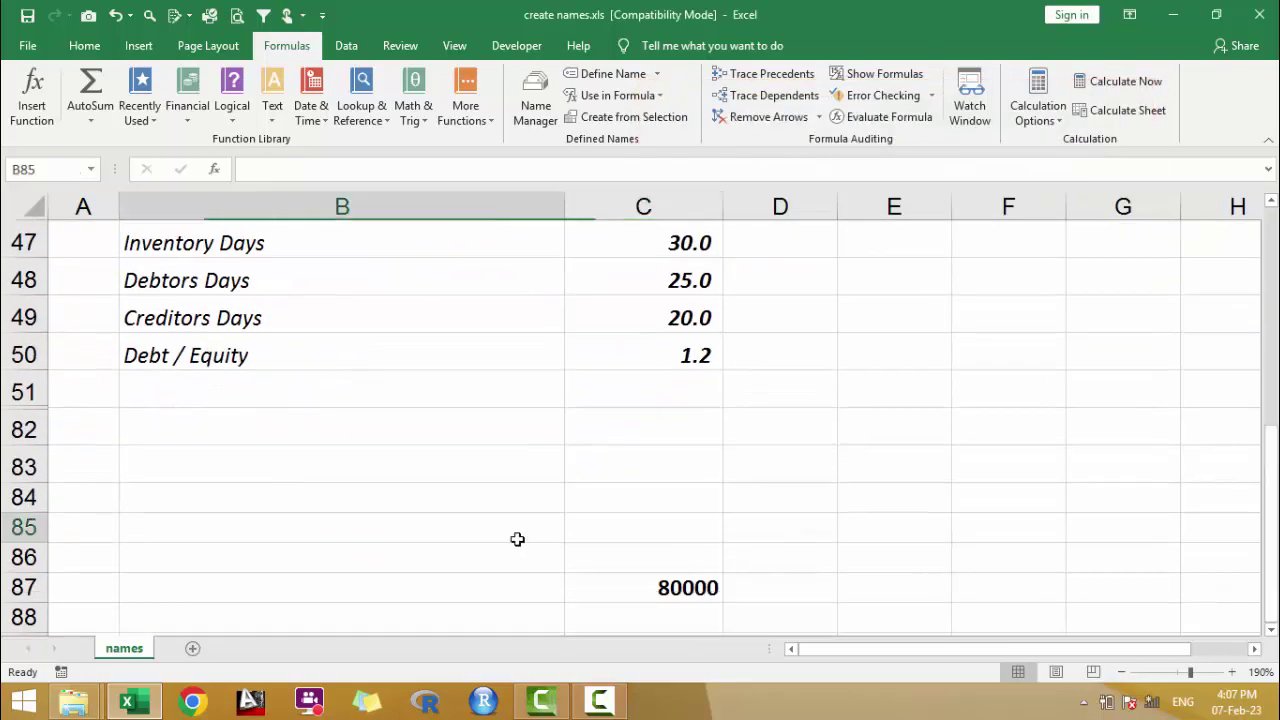
type("=p")
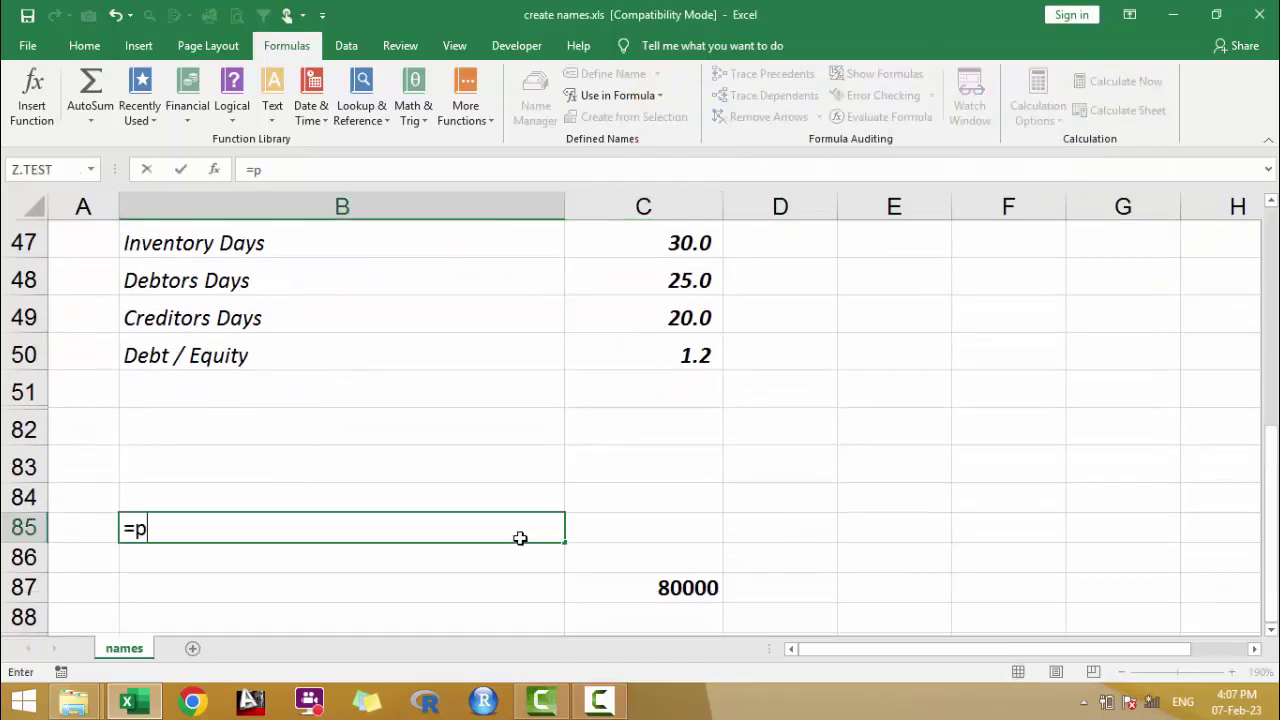
type("ro")
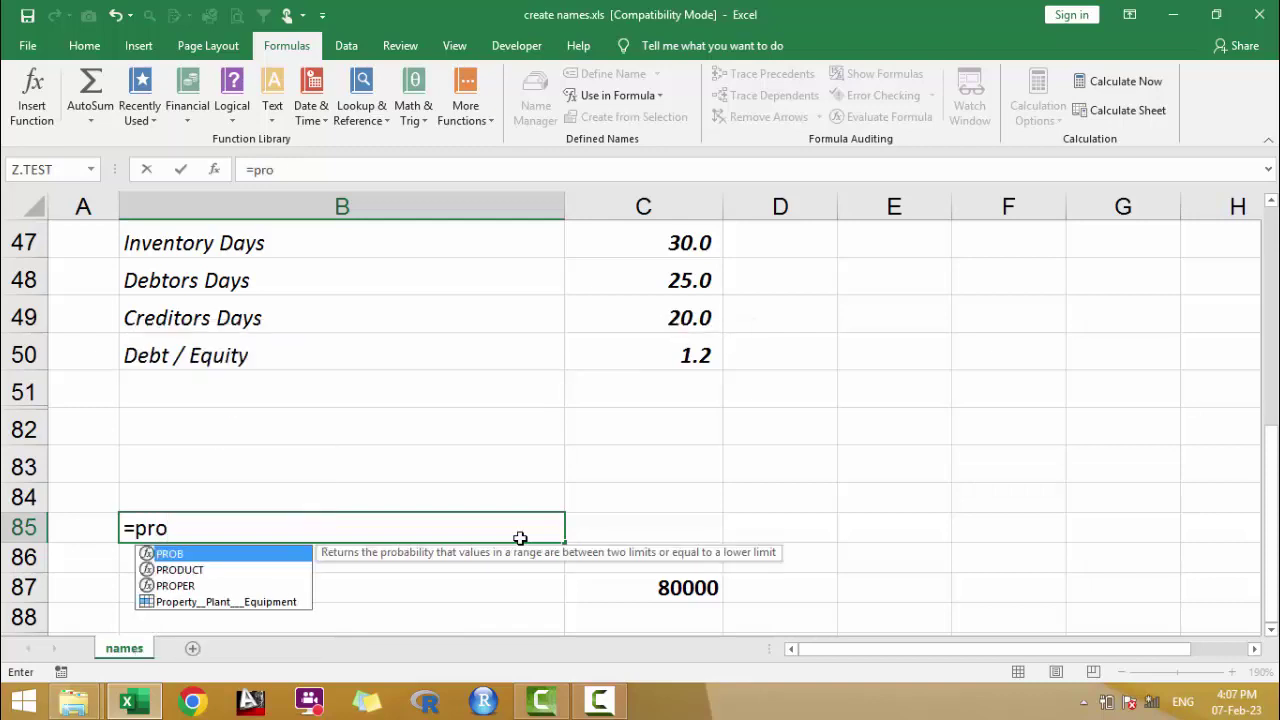
key("Down")
key("Down")
key("Down")
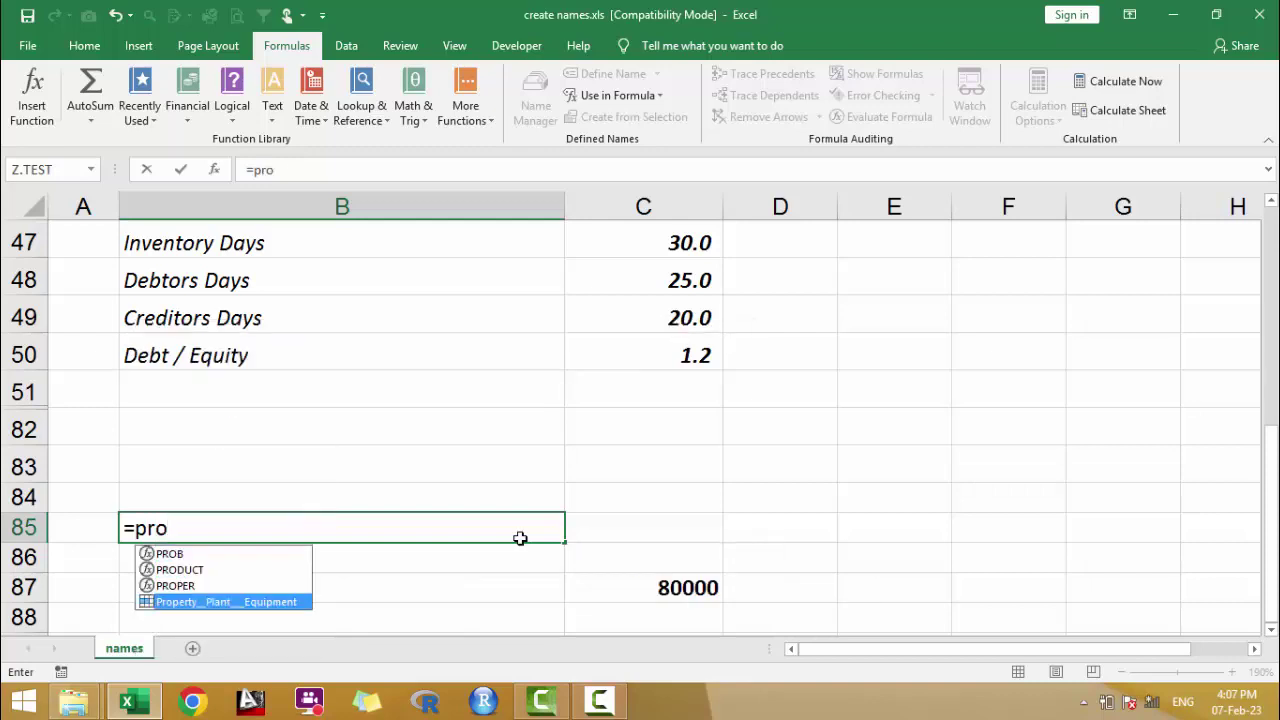
key("Tab")
key("Return")
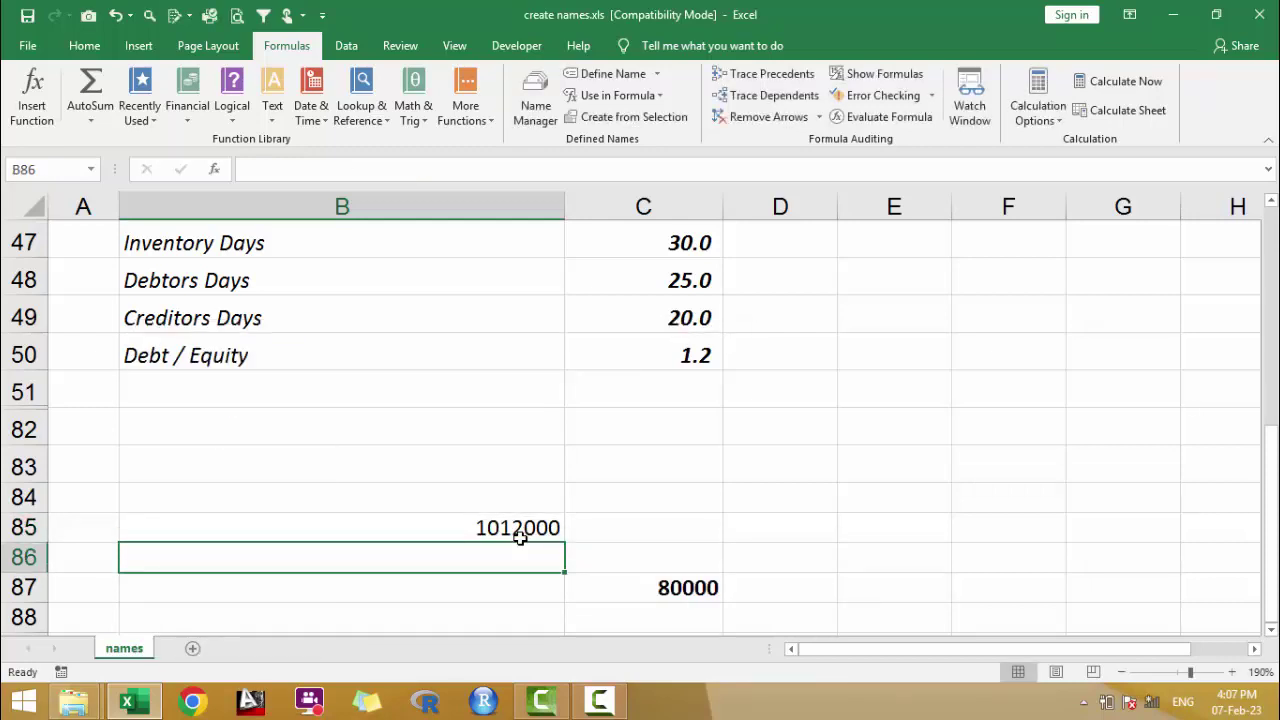